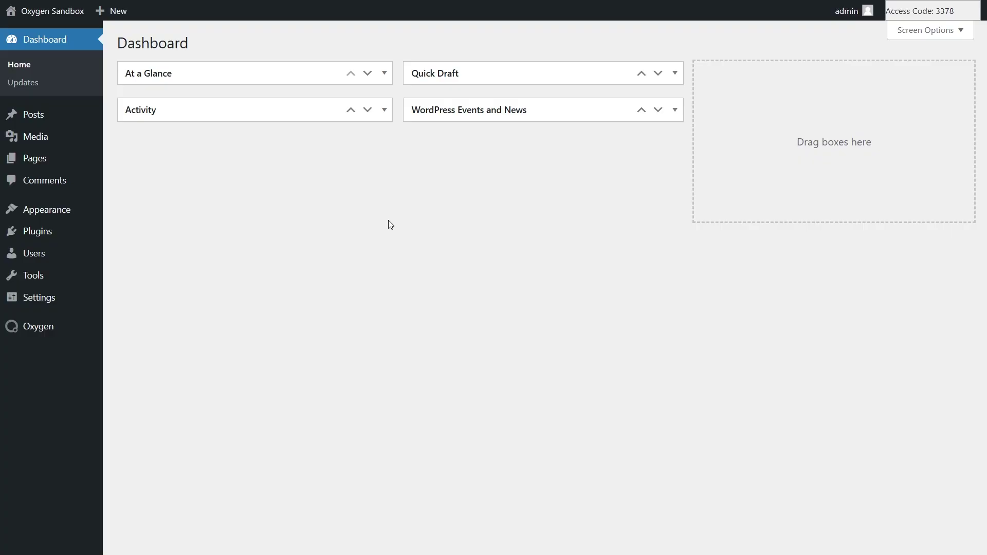
Upload, install and activate the plugin from the file Instagram-Feed-Pro-6.5.0-Elite.zip
mouse_move(68, 232)
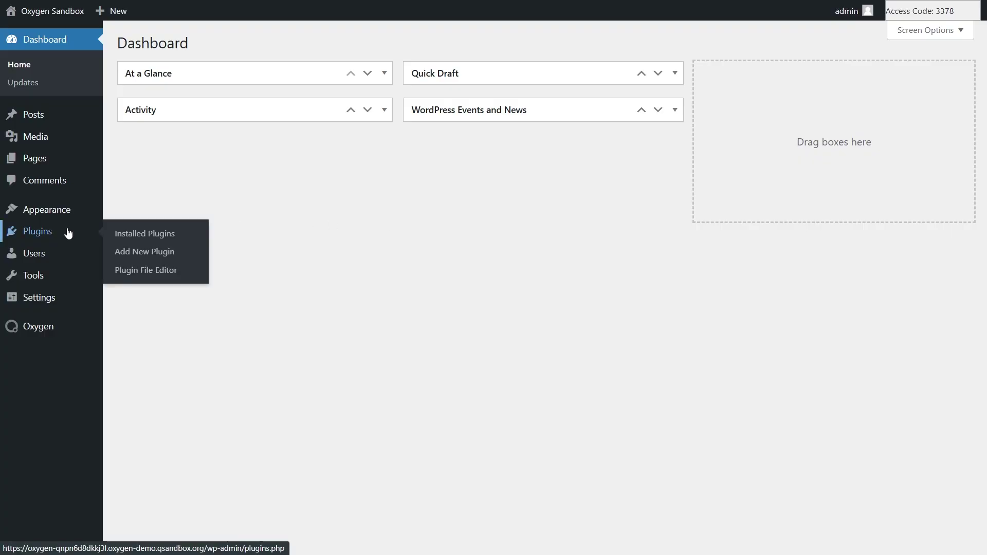
left_click(143, 253)
left_click(243, 45)
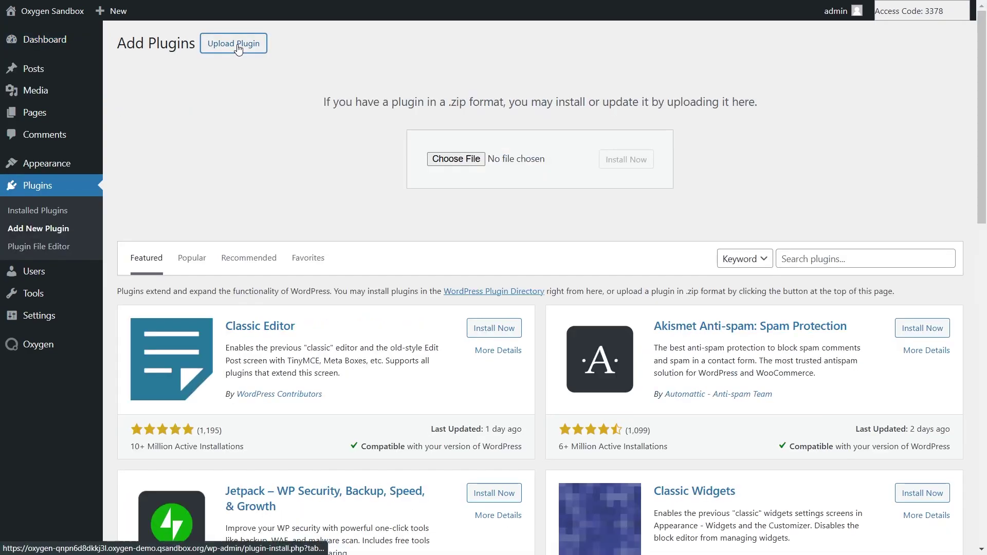
left_click(447, 160)
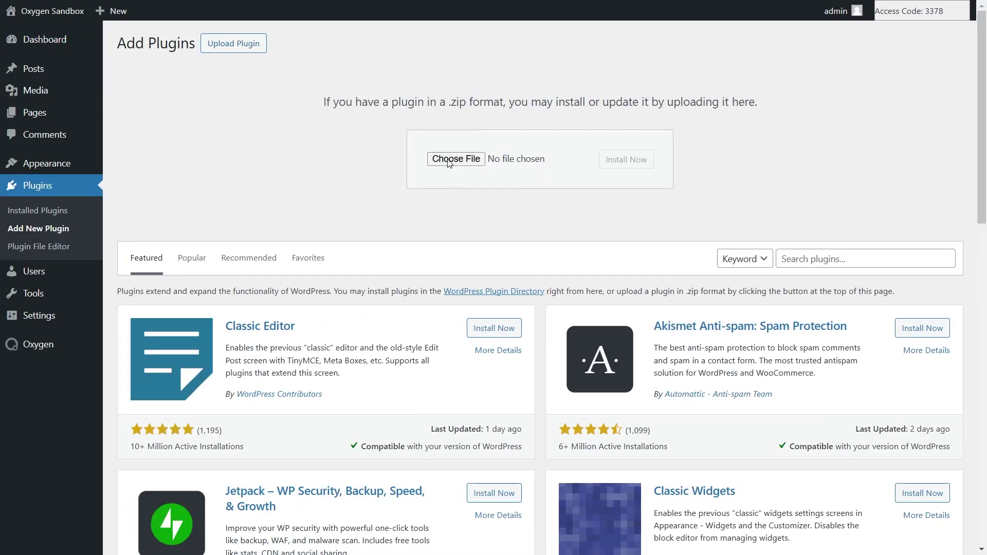
left_click(618, 165)
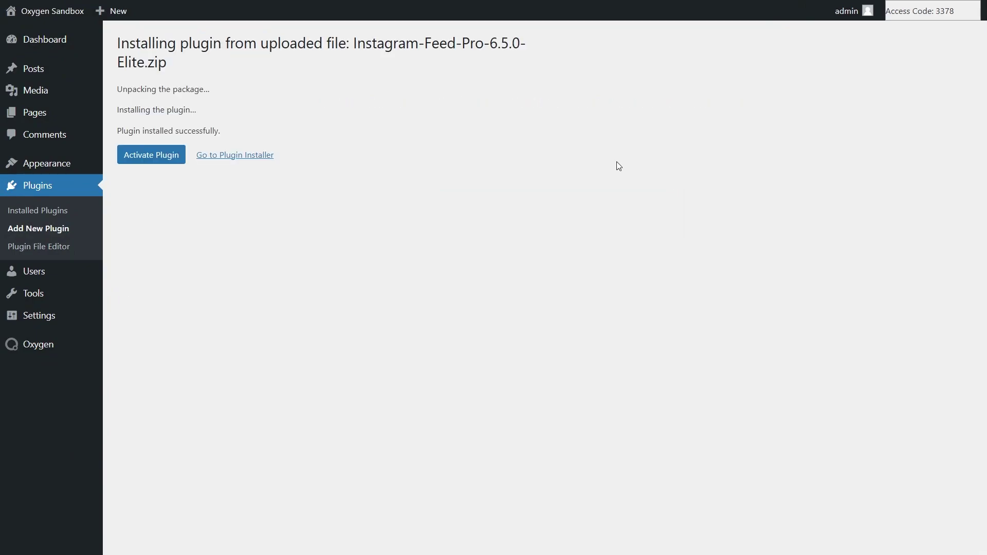
left_click(153, 156)
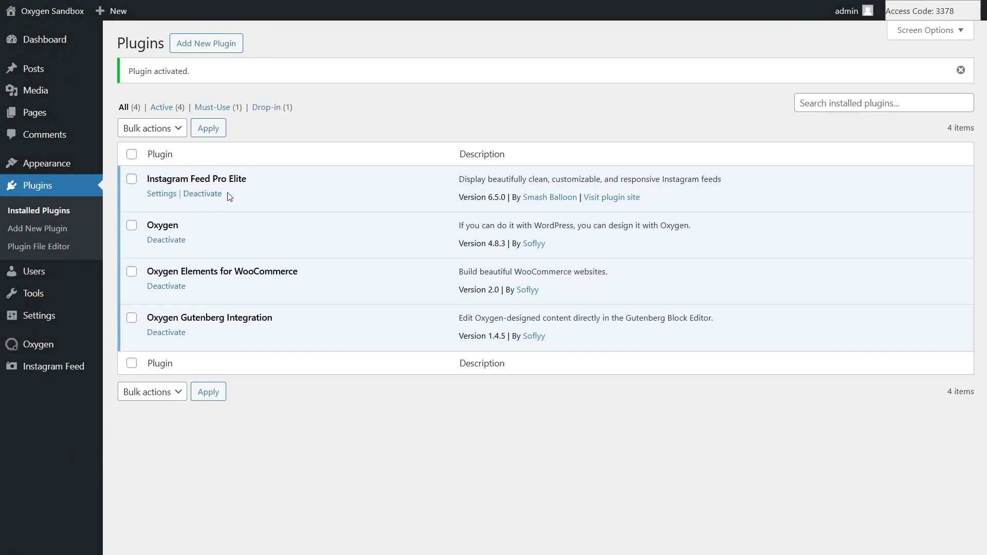
Paste the license key into the Instagram Feed plugin's settings and activate the license
mouse_move(35, 374)
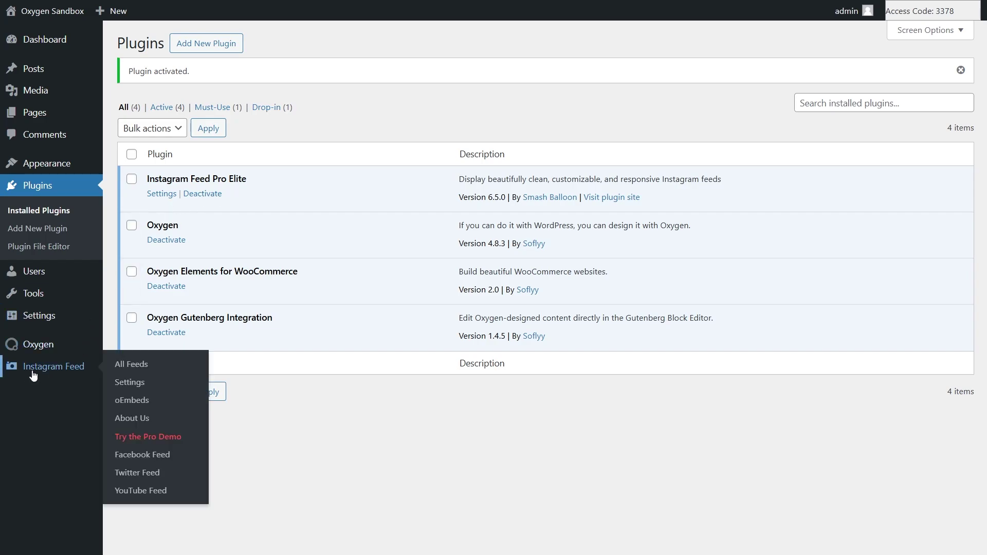
left_click(129, 387)
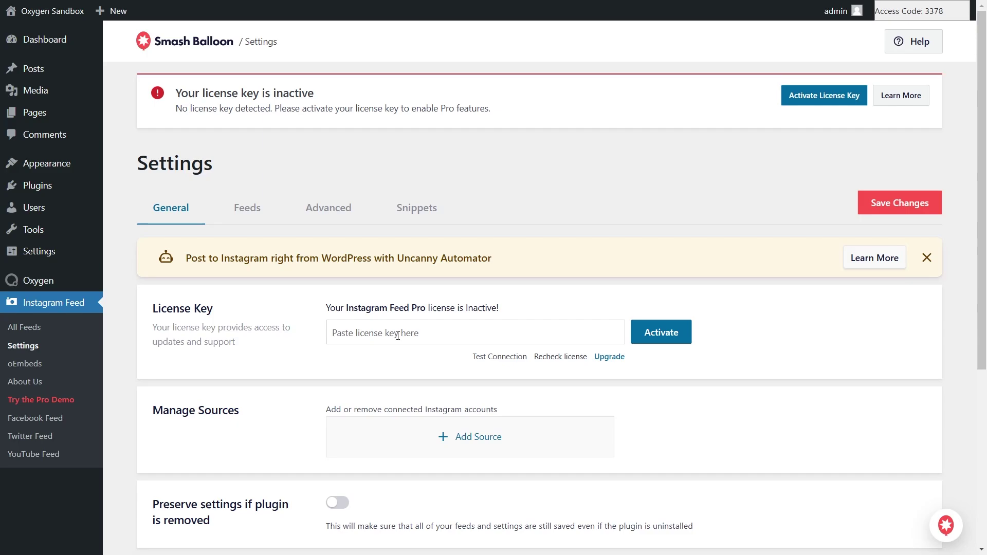
left_click(436, 337)
key("ctrl+v")
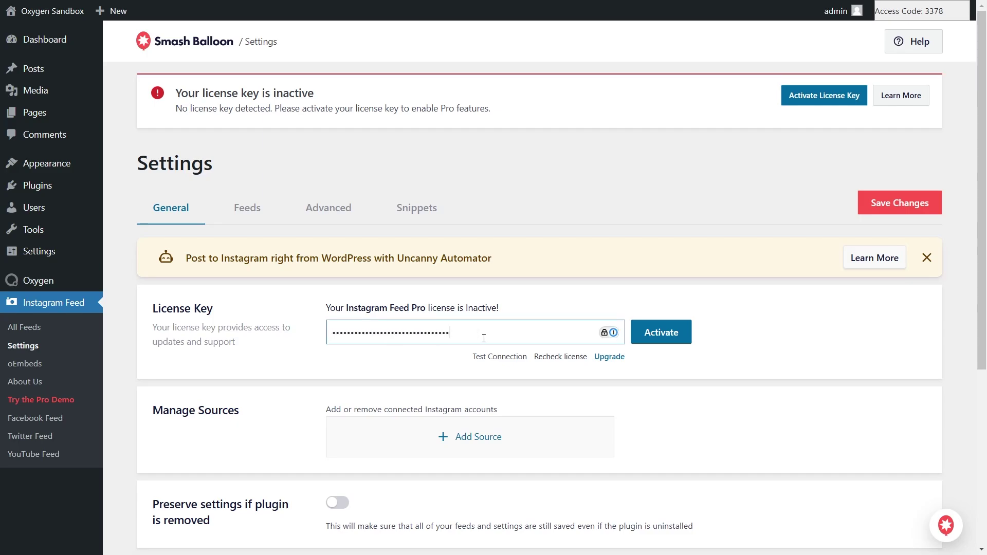
left_click(640, 332)
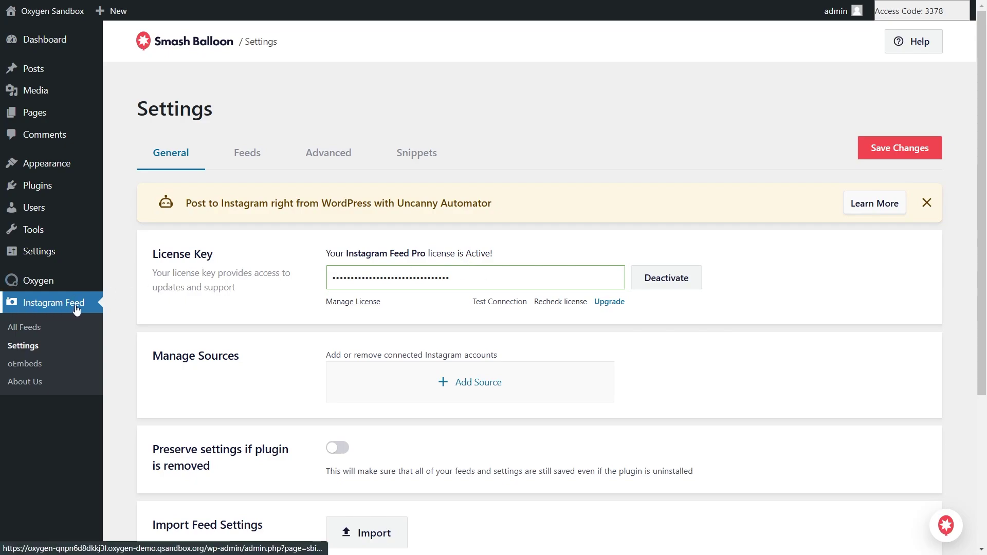
Create a new Instagram feed of type User Timeline and start adding a source for it
left_click(29, 330)
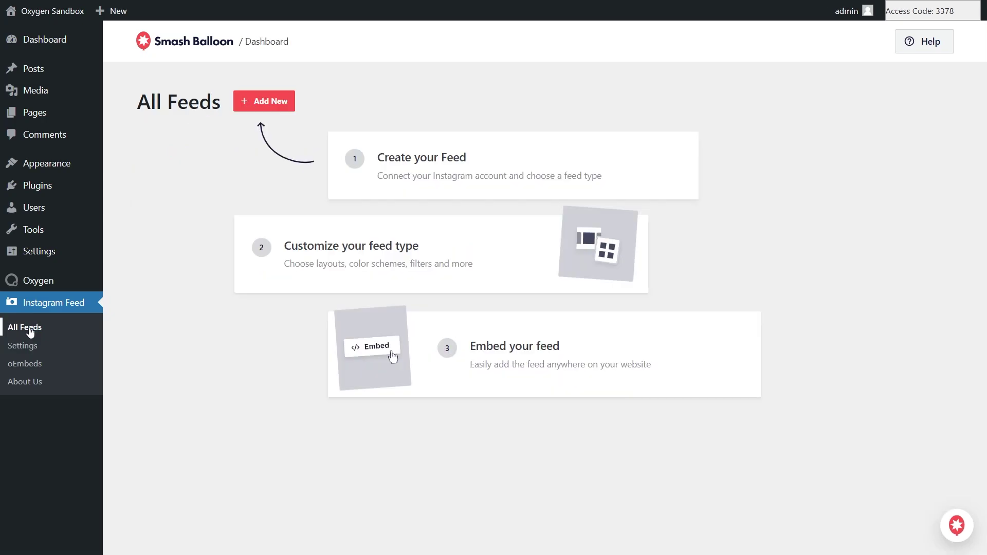
left_click(262, 102)
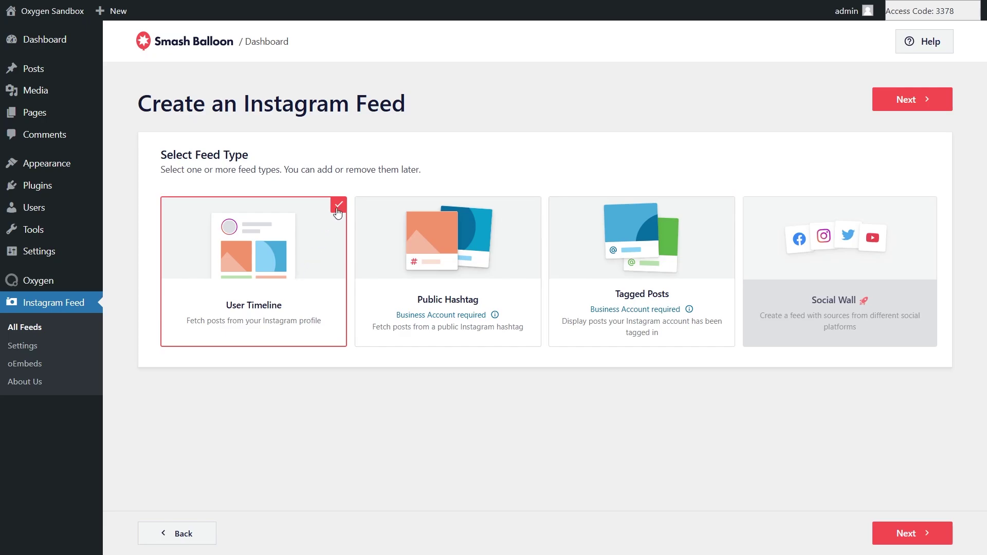
left_click(877, 108)
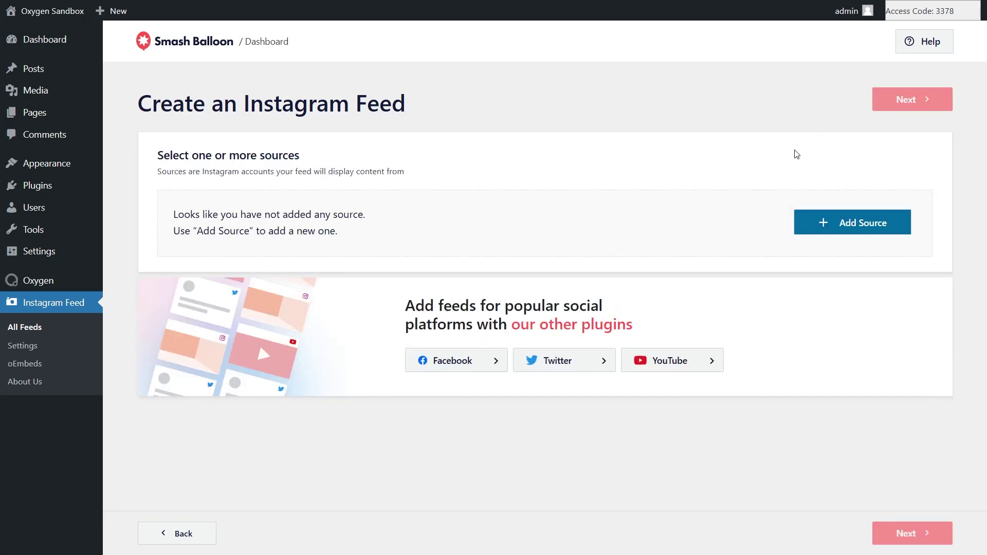
left_click(823, 221)
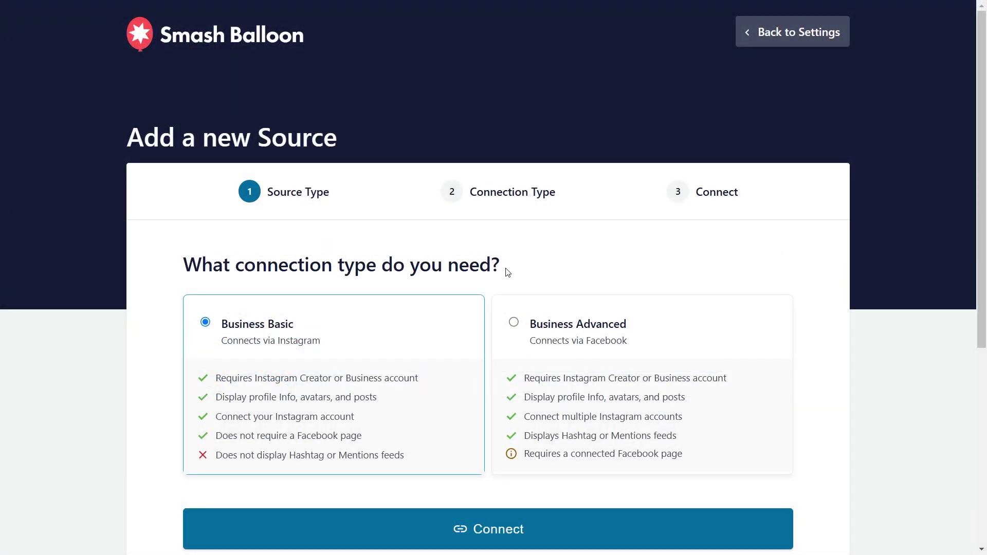
Set the source to Business Advanced, answer No to a previously connected Facebook account, and connect with Facebook
scroll(507, 273, "down", 1)
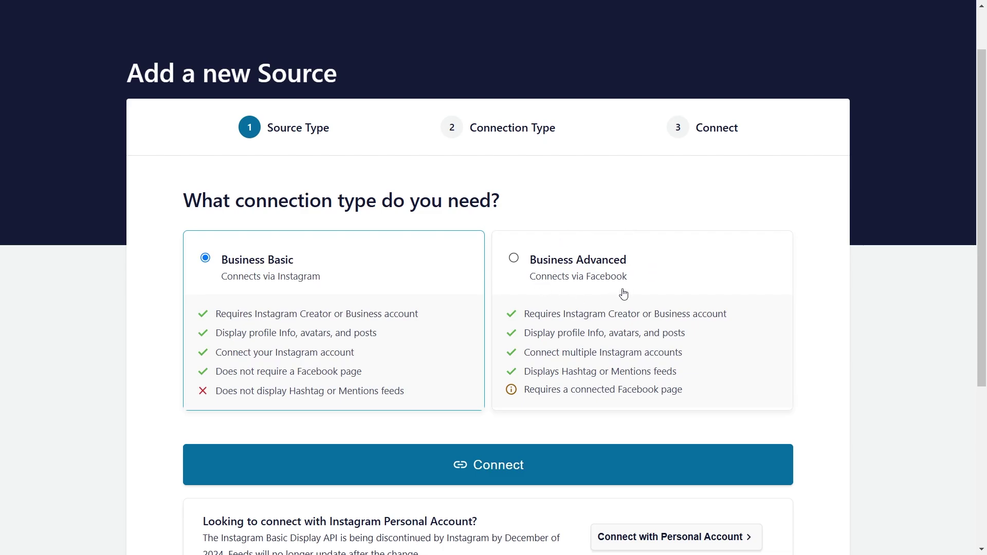
left_click(638, 268)
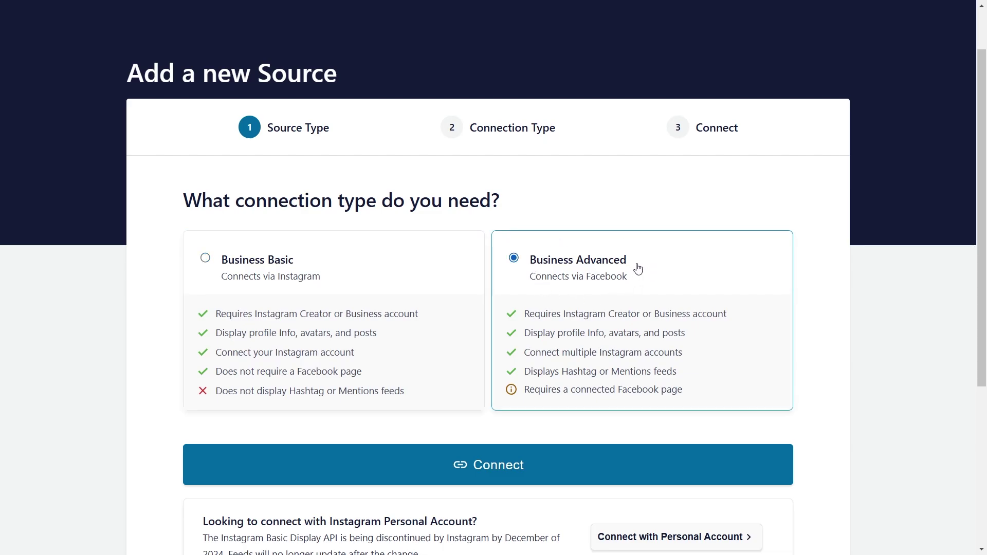
left_click(504, 459)
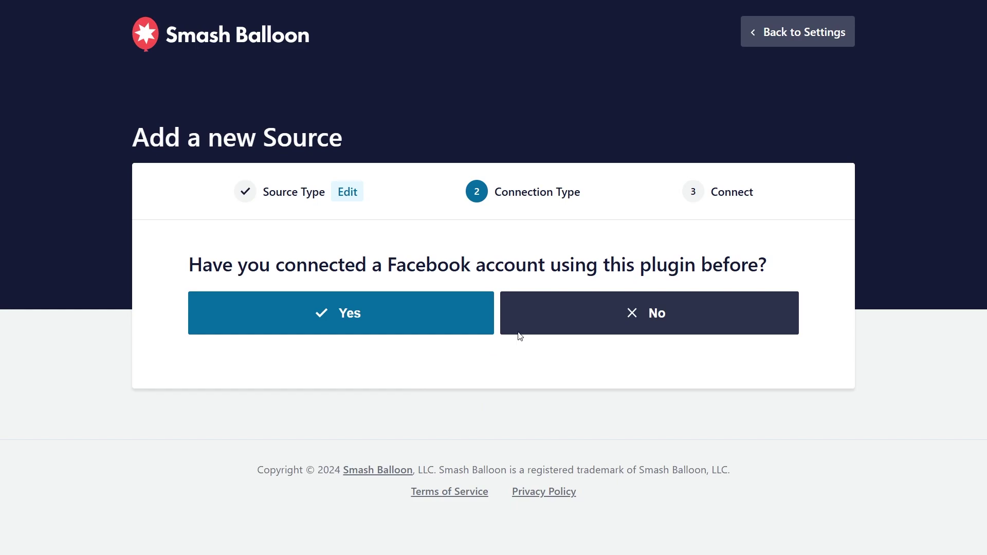
left_click(545, 313)
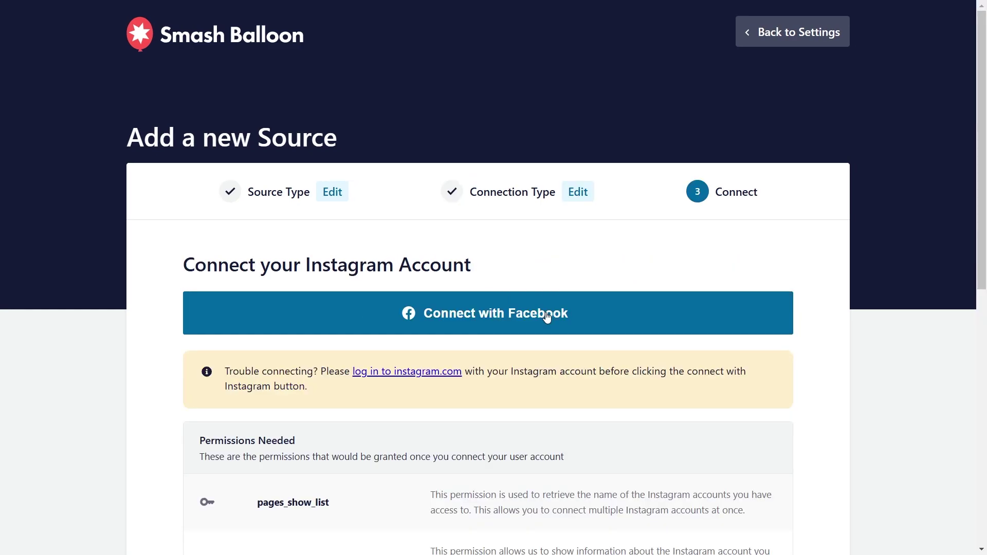
left_click(513, 326)
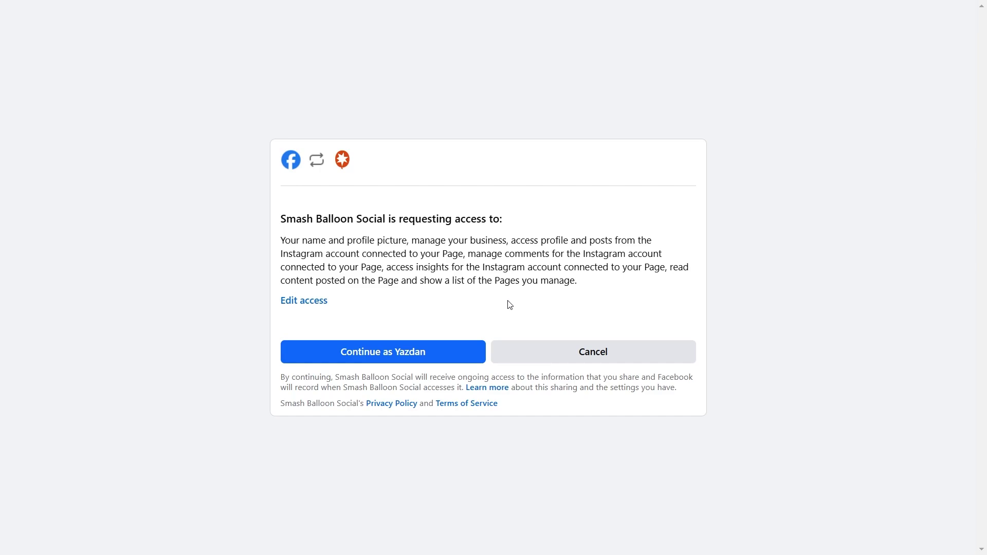
Review the access requested by Smash Balloon Social, continue with the Facebook account, and verify the website's domain
left_click(319, 302)
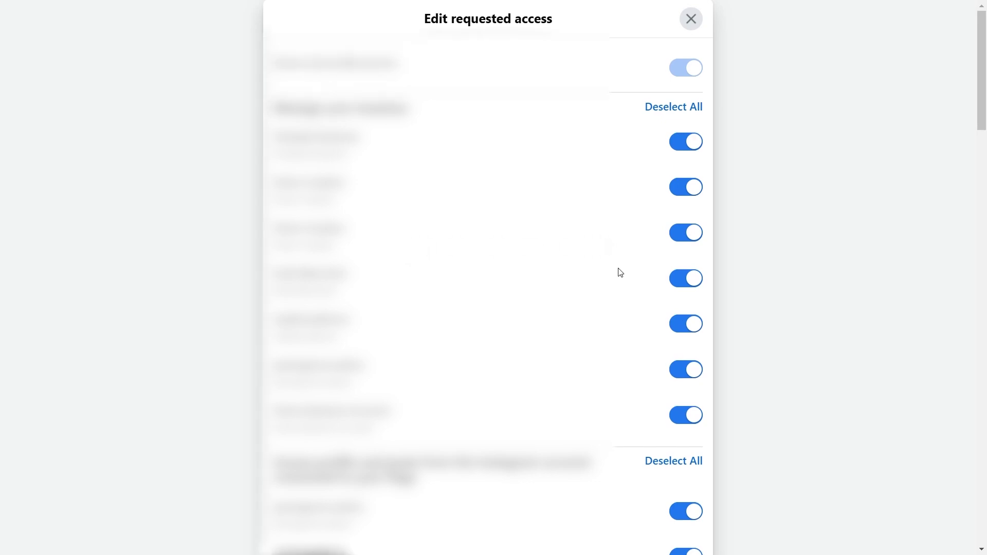
scroll(621, 273, "down", 6)
scroll(621, 273, "up", 2)
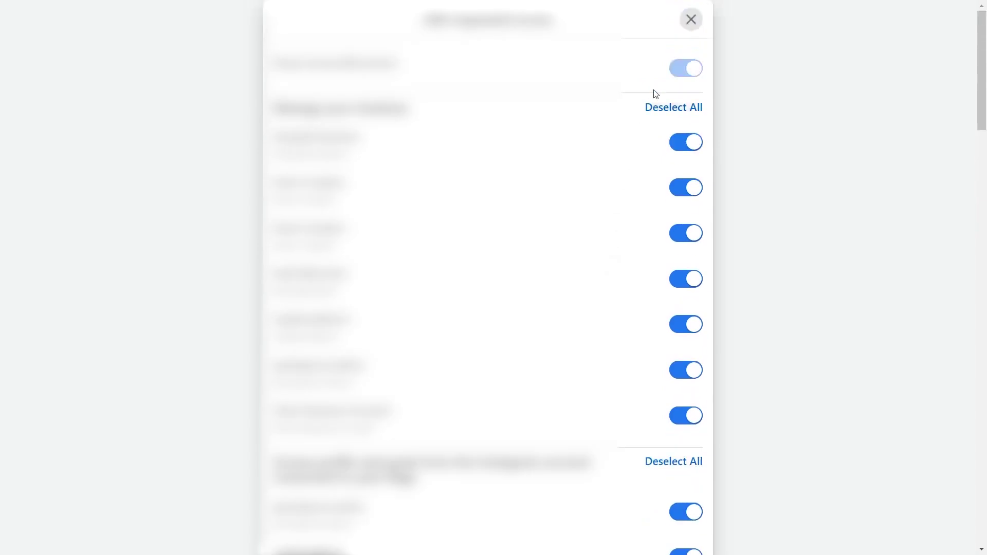
left_click(690, 18)
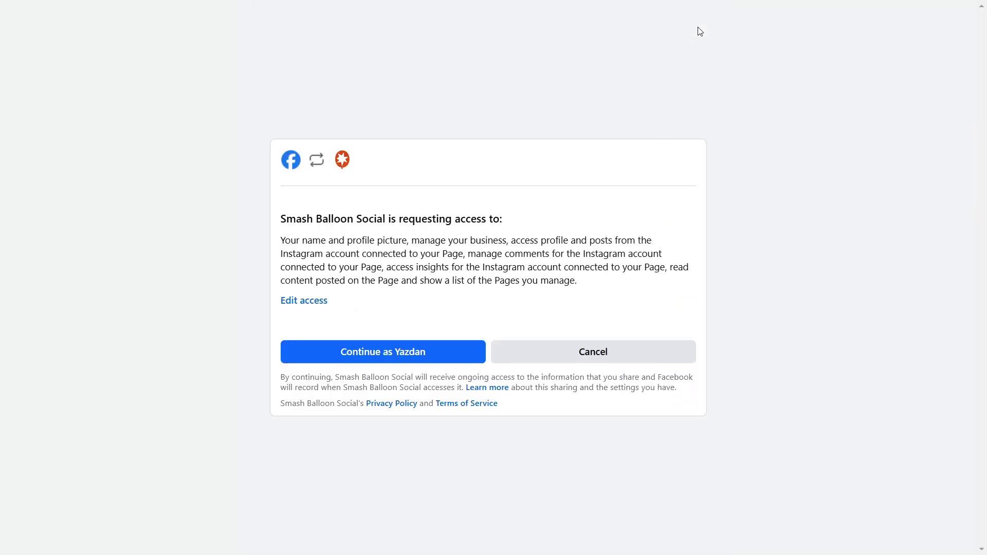
left_click(434, 349)
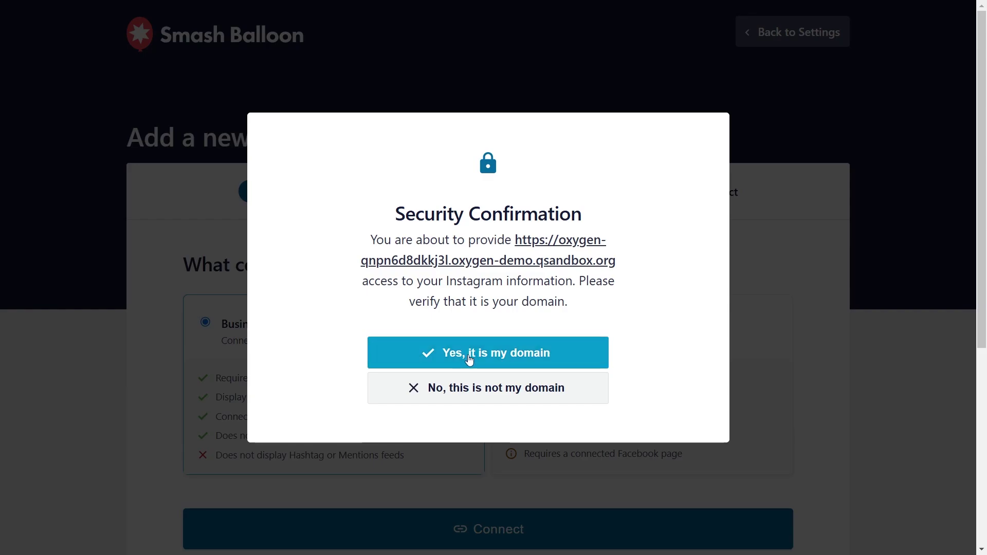
left_click(468, 354)
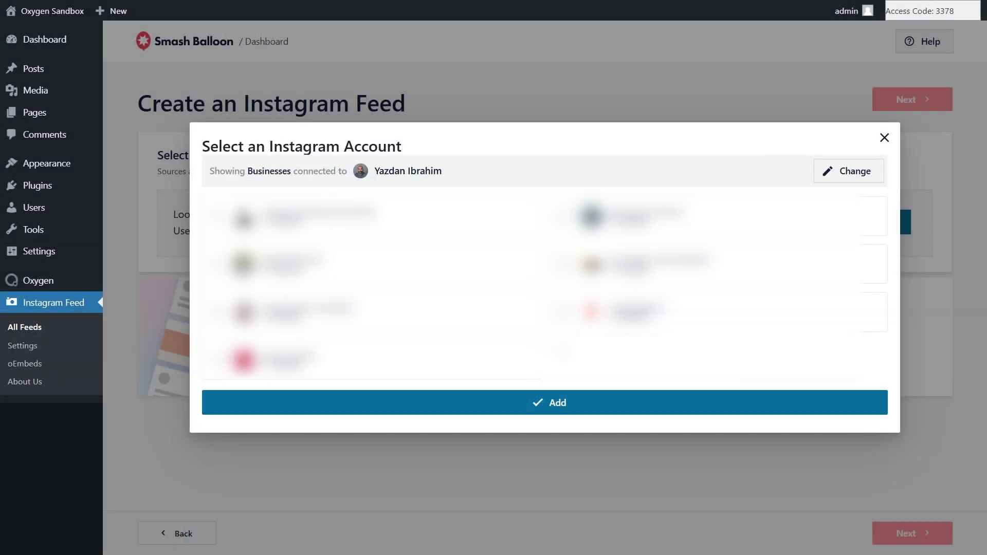
Add the greengrove.eatery Instagram account as a source, select it for the feed, and continue to the theme selection
left_click(617, 216)
left_click(549, 397)
left_click(463, 220)
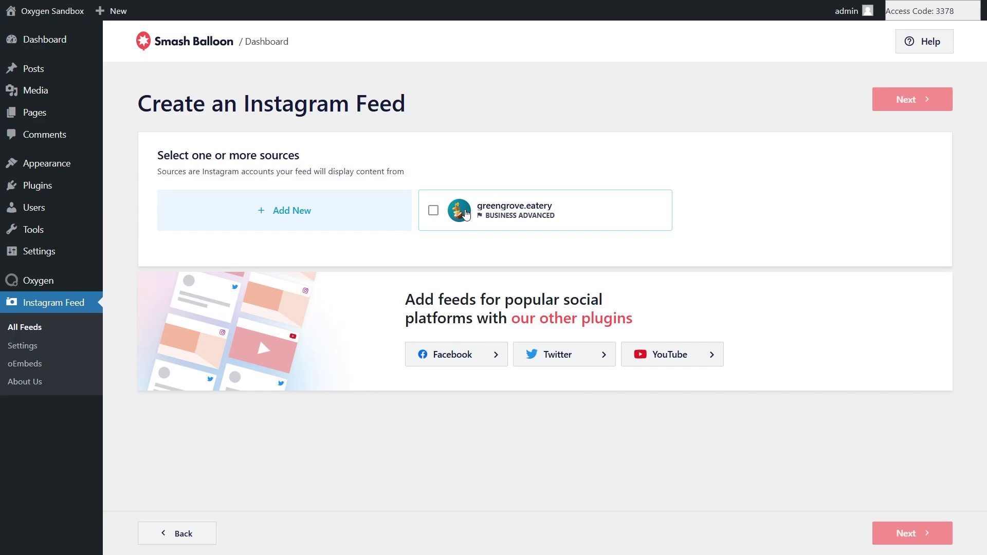
left_click(890, 105)
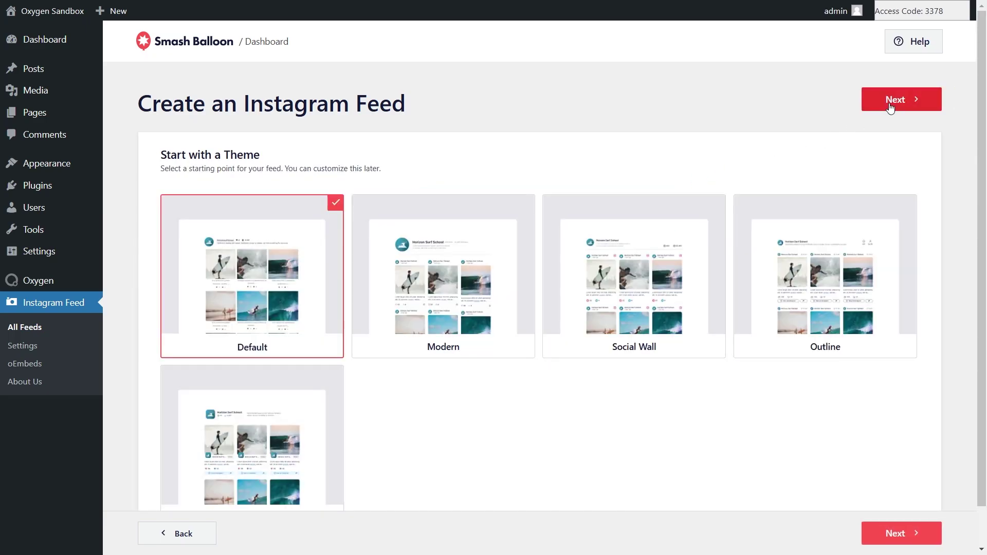
Choose the Outline theme for the feed and continue to the template selection
scroll(668, 204, "down", 1)
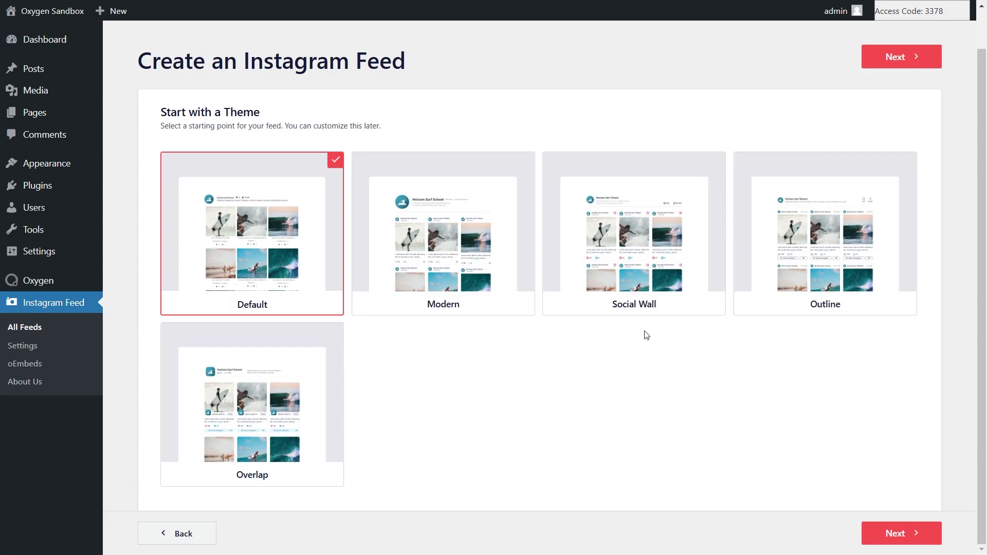
left_click(793, 245)
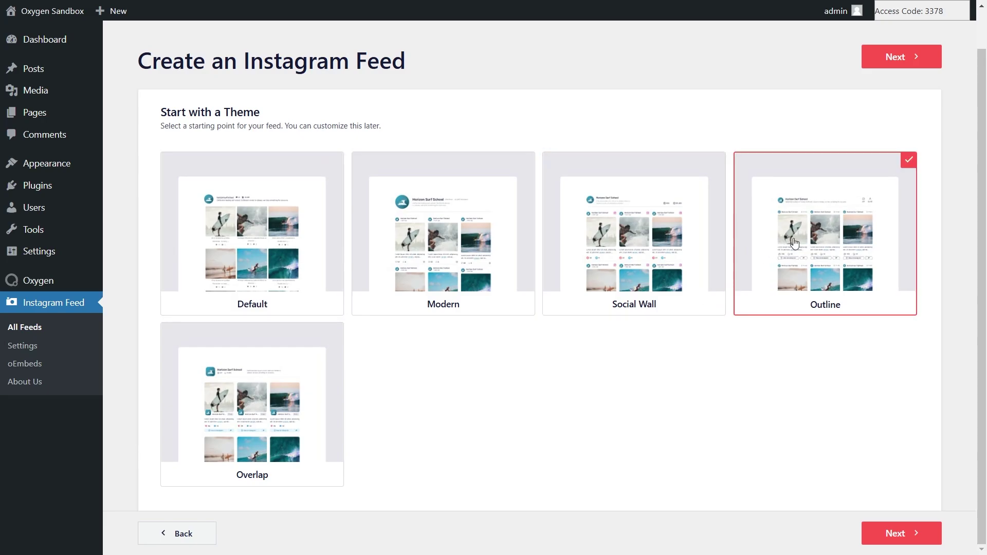
left_click(871, 63)
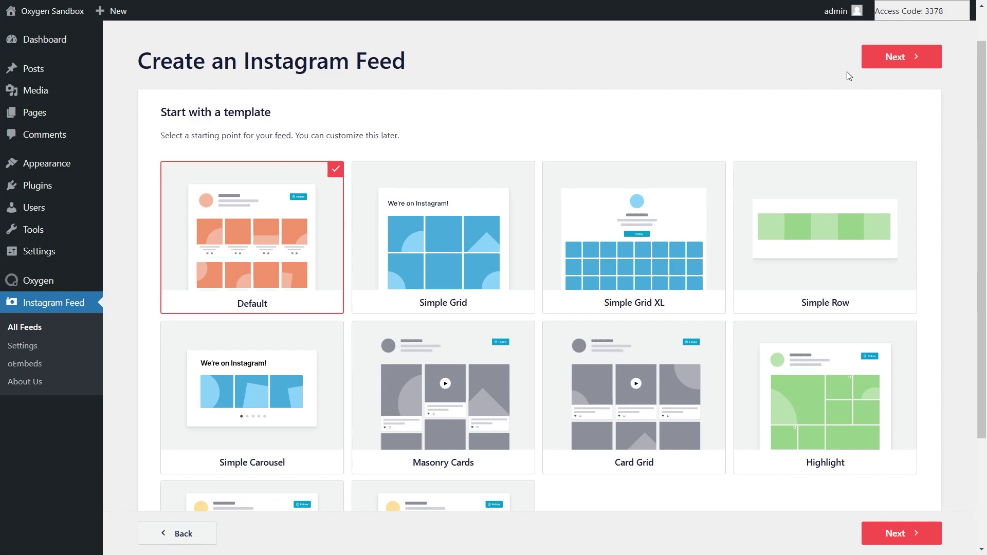
Choose the Card Grid template for the feed and continue to the feed customizer
scroll(337, 265, "down", 2)
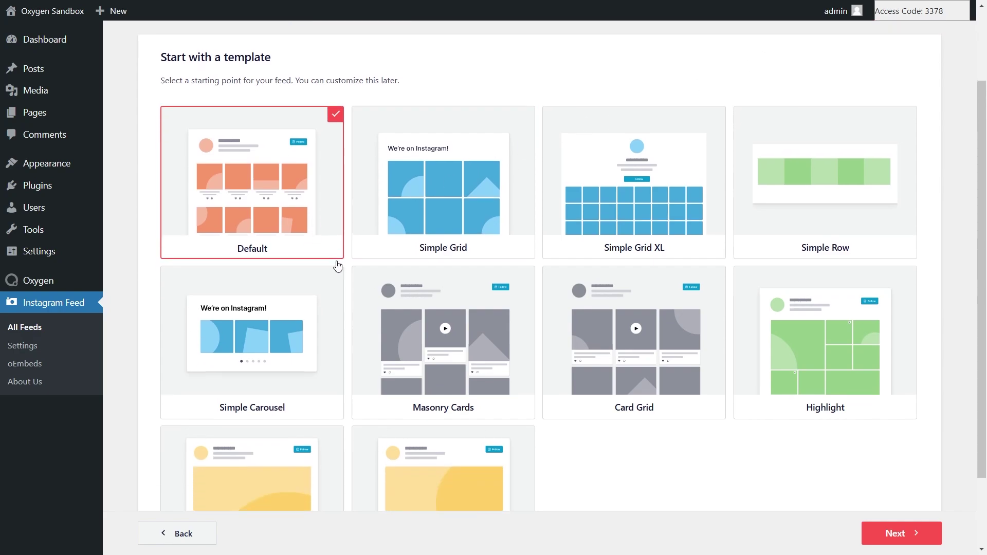
scroll(482, 341, "down", 2)
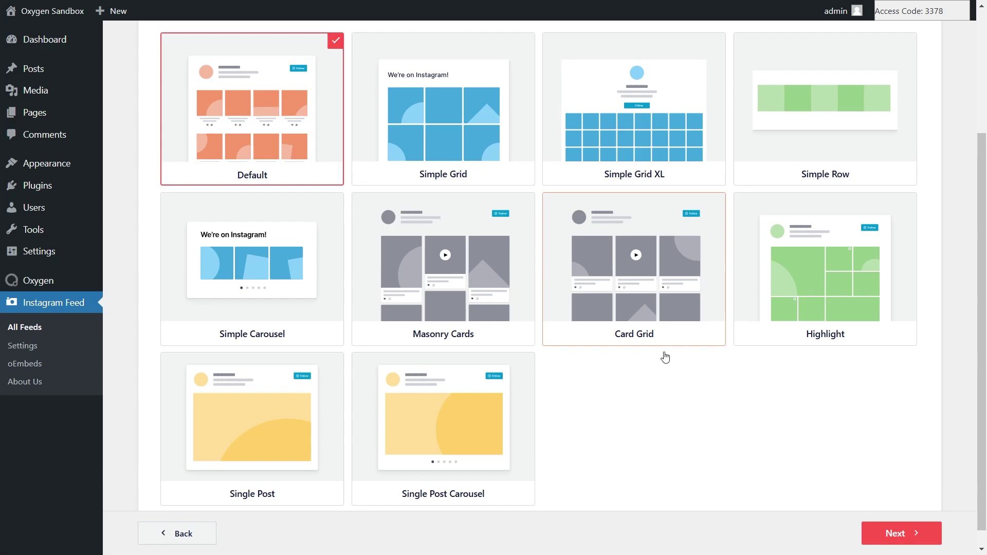
left_click(672, 284)
left_click(893, 529)
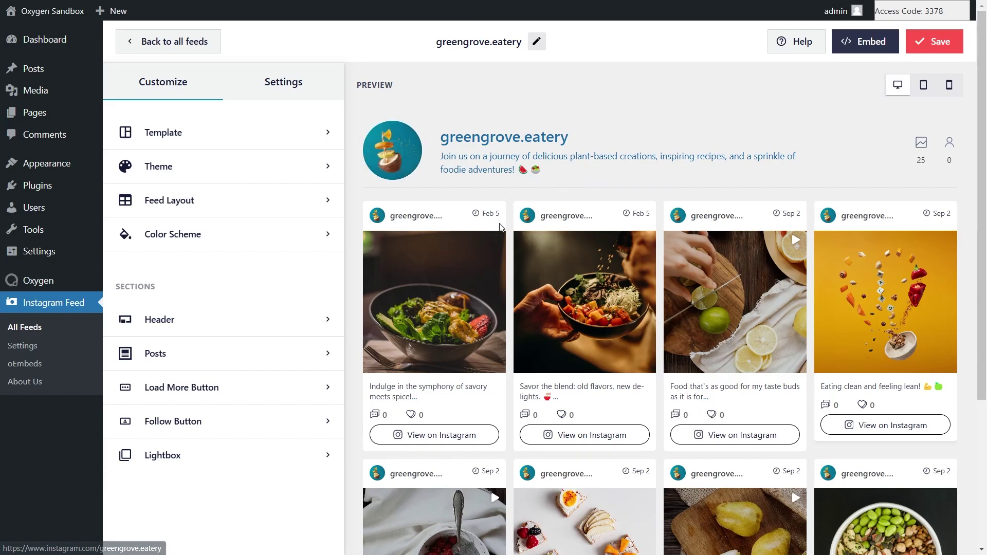
Look over the feed preview, try the Carousel feed layout, and page through its posts in the preview
scroll(509, 241, "down", 1)
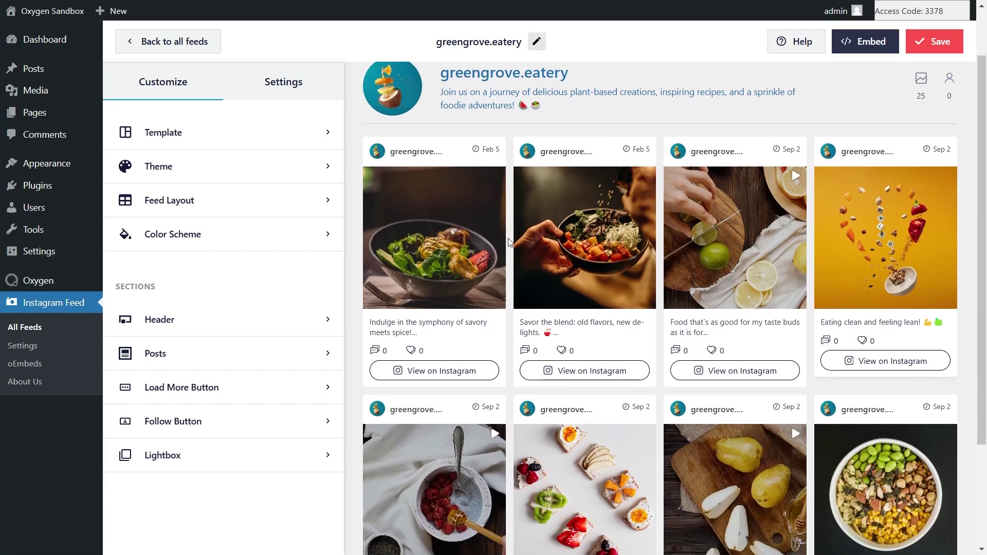
scroll(509, 241, "down", 2)
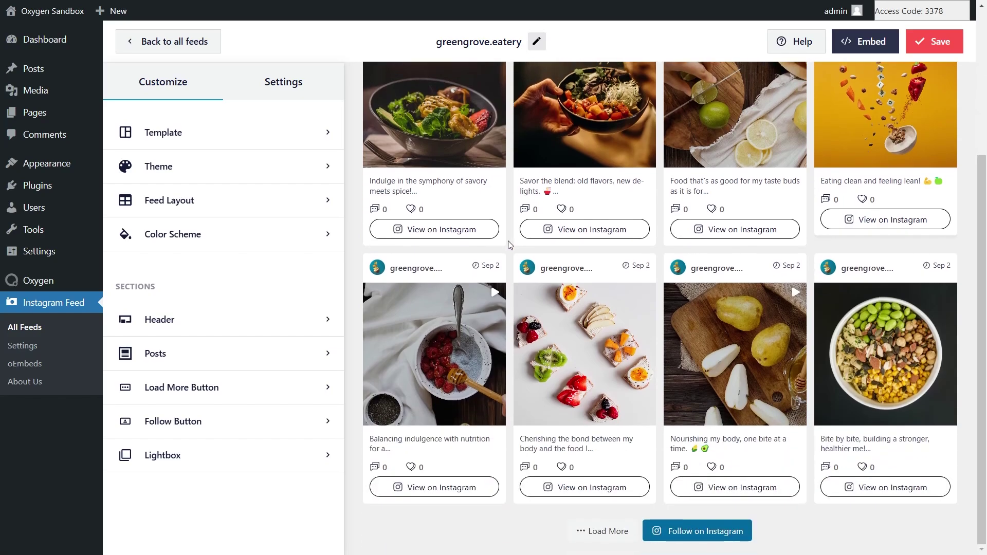
scroll(510, 244, "up", 3)
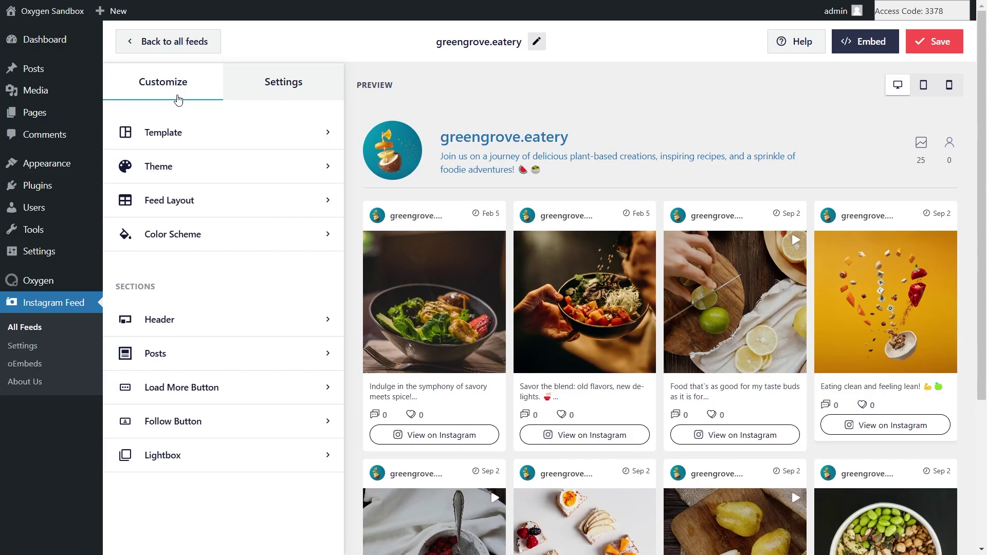
left_click(177, 200)
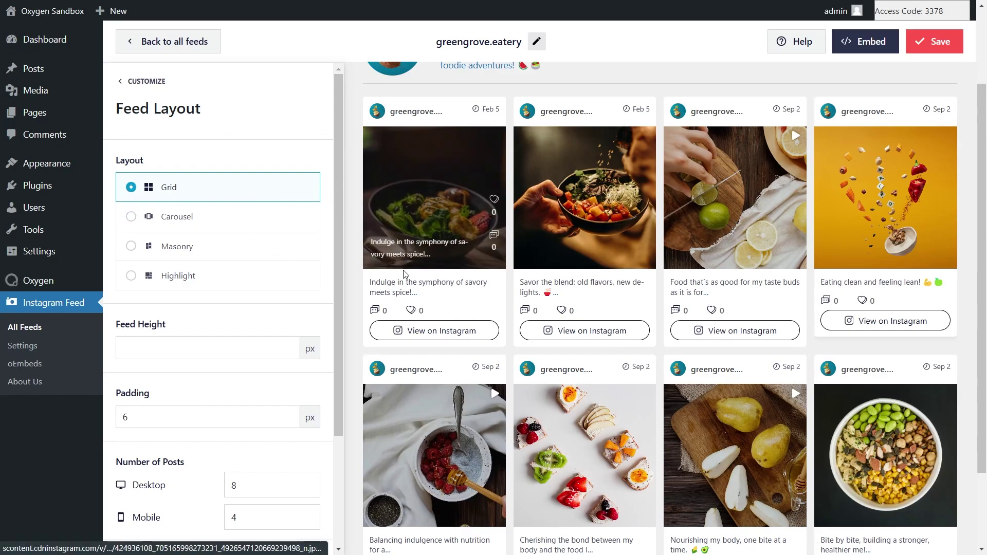
left_click(300, 219)
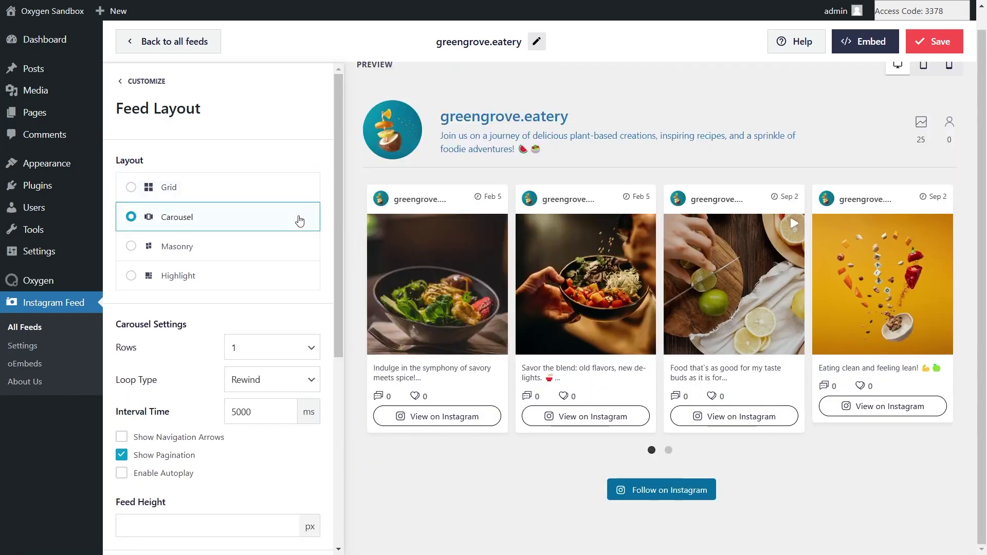
left_click(667, 451)
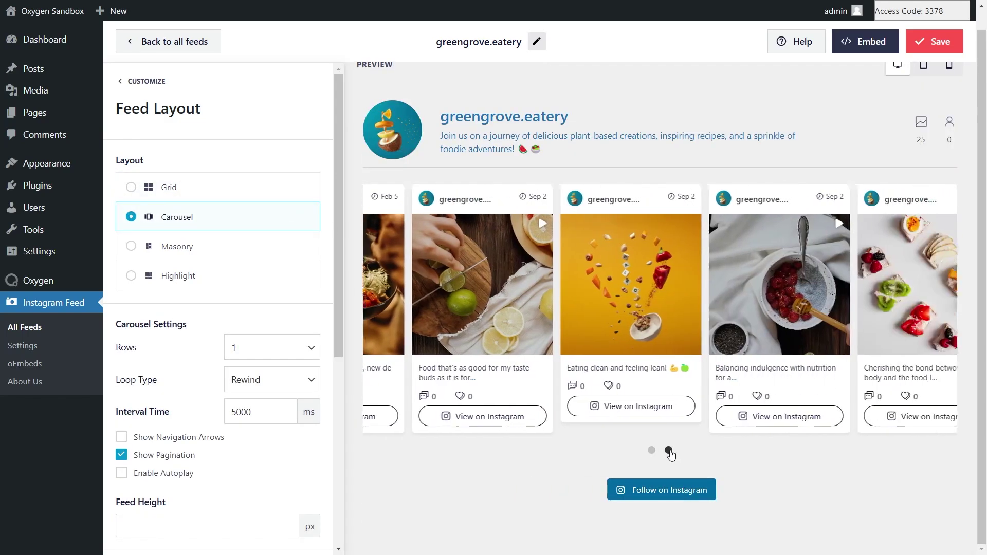
left_click(652, 451)
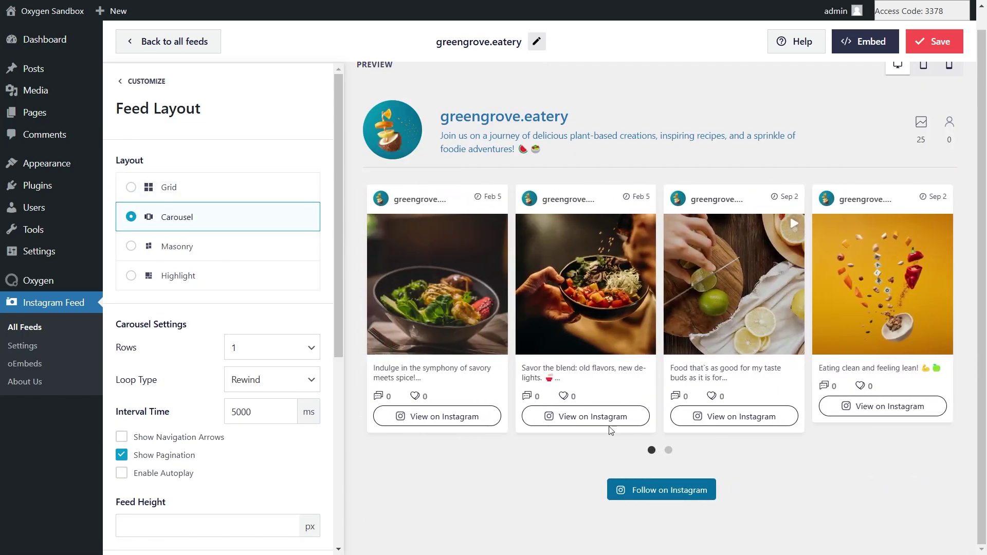
Try the Masonry and Highlight feed layouts and set the layout back to Grid
left_click(248, 257)
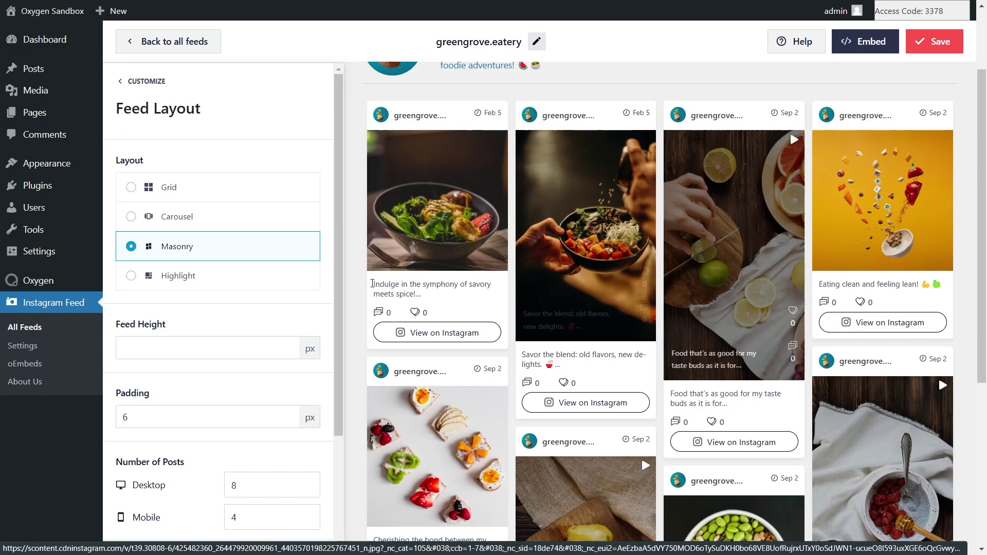
left_click(295, 279)
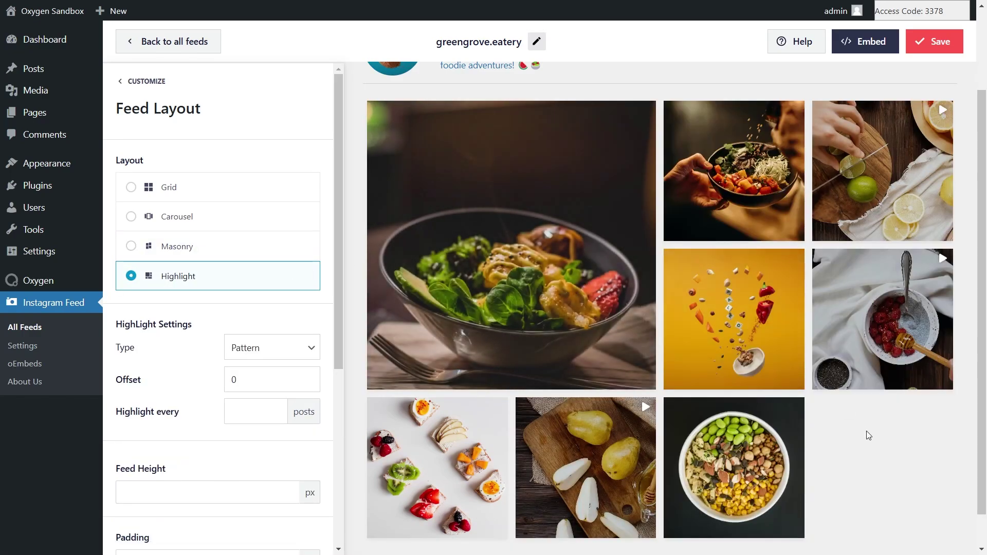
left_click(275, 197)
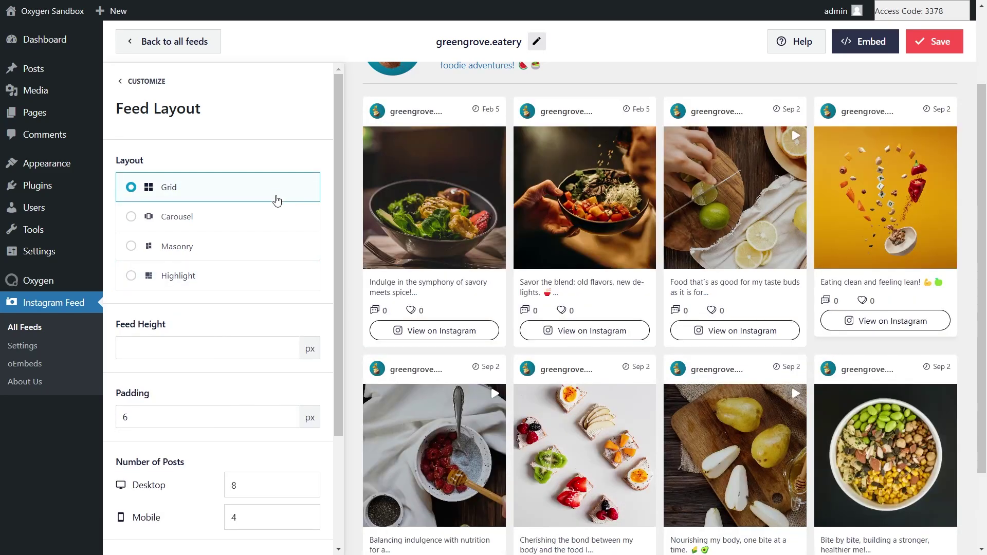
Set the number of posts shown on desktop to 6 and check the updated preview
scroll(266, 248, "down", 4)
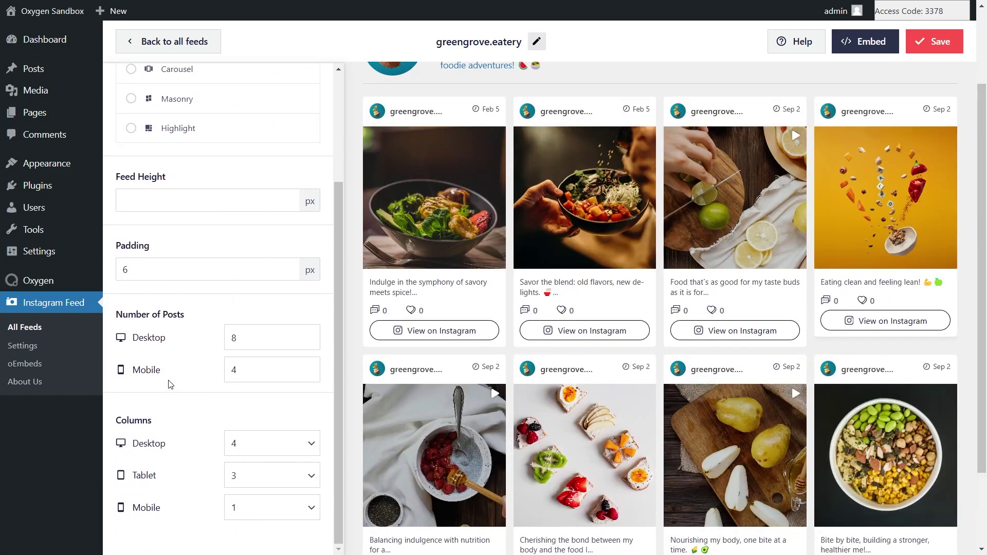
scroll(383, 329, "down", 2)
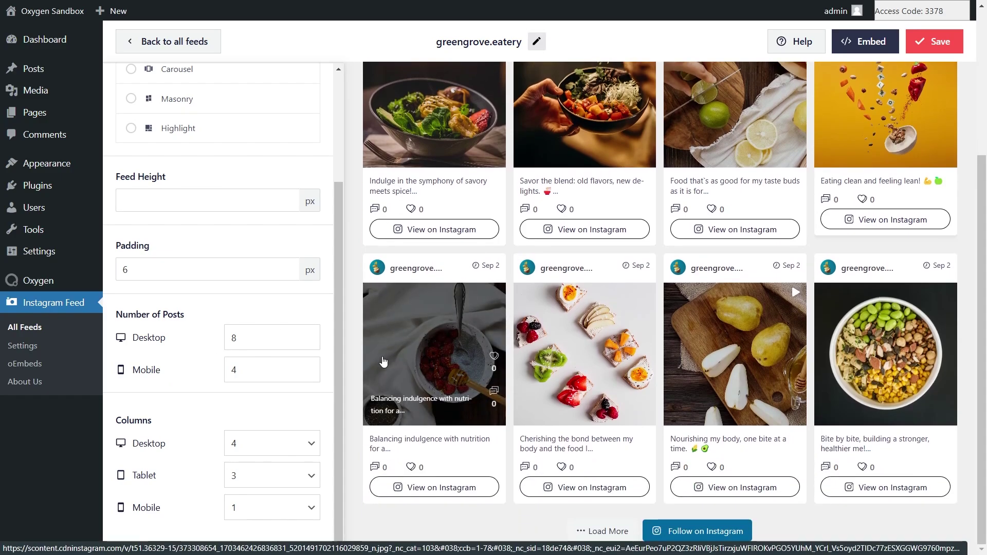
double_click(234, 337)
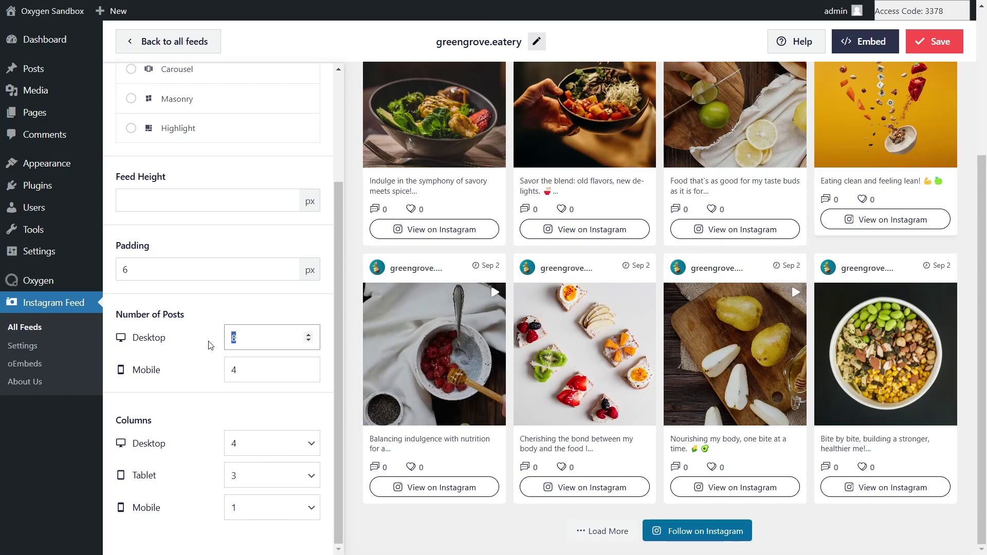
type("6")
left_click(254, 313)
scroll(356, 247, "up", 4)
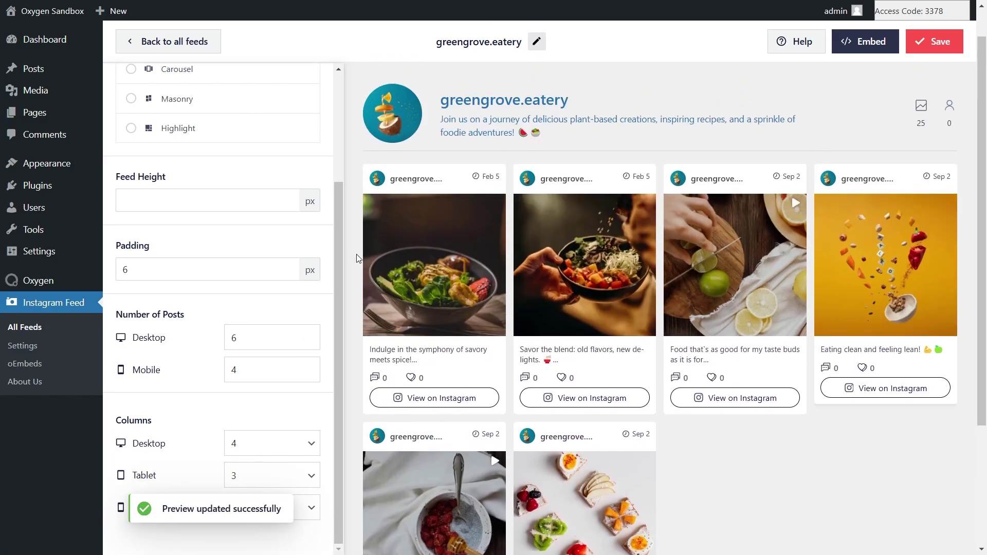
Set the number of posts to 9 and the columns to 3 for desktop, and return to the main customization options
double_click(306, 337)
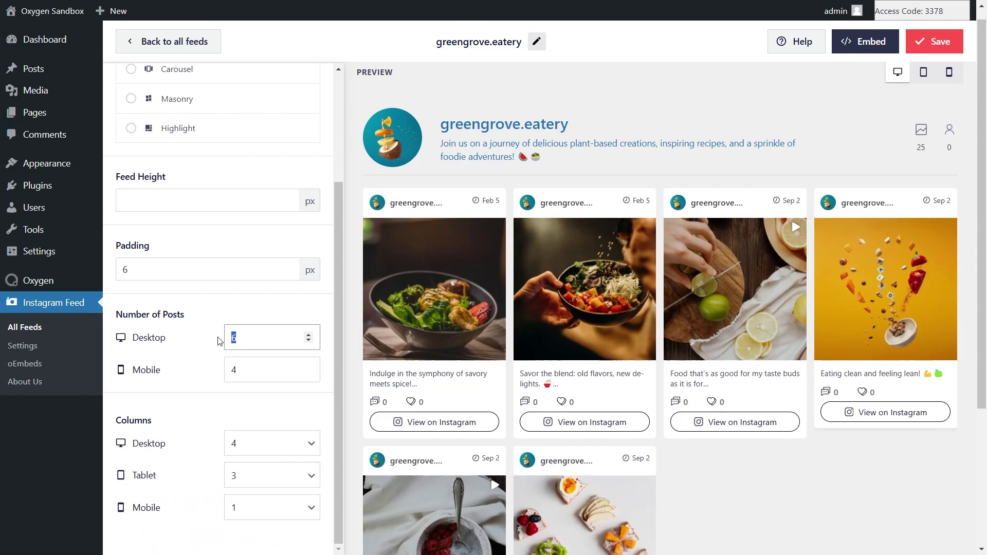
type("9")
scroll(421, 325, "down", 6)
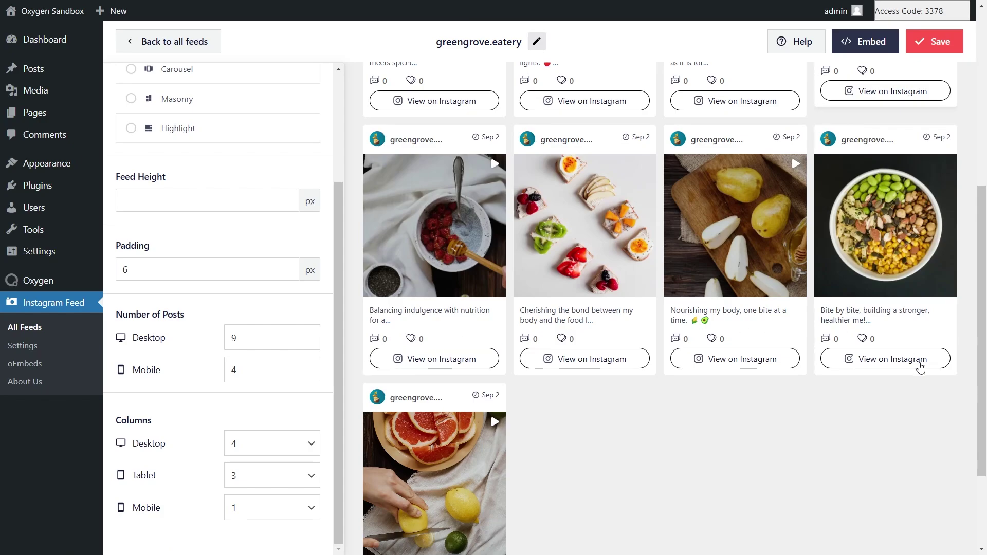
left_click(294, 446)
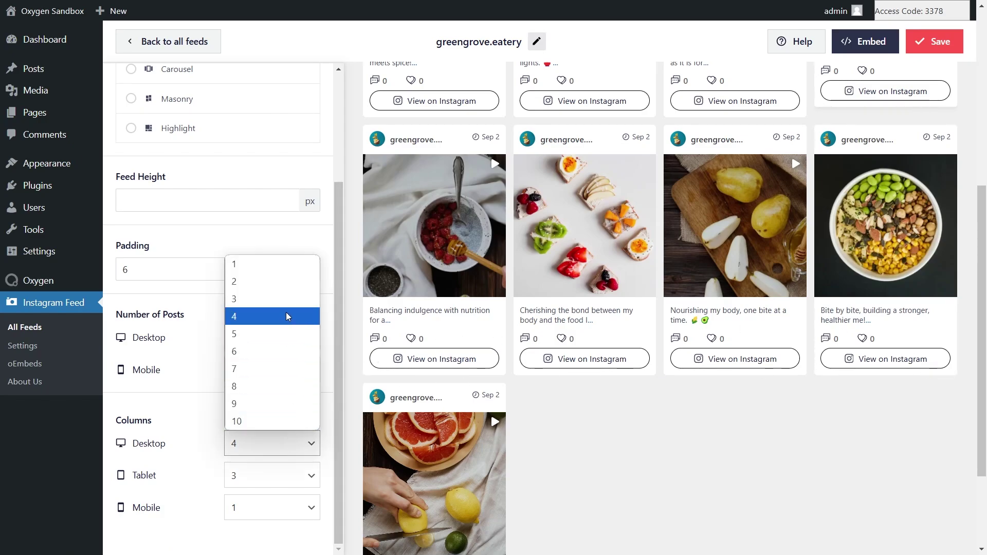
left_click(288, 300)
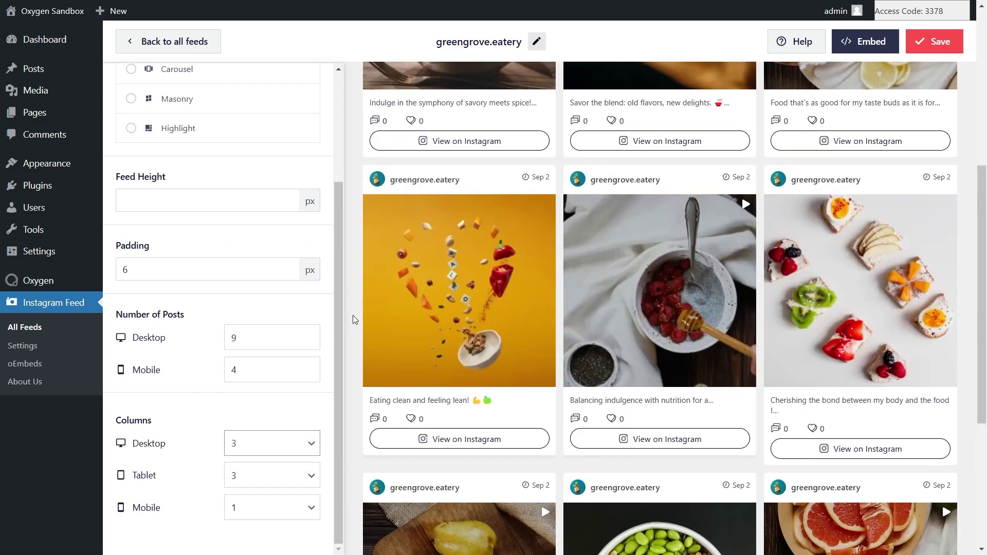
scroll(352, 315, "up", 6)
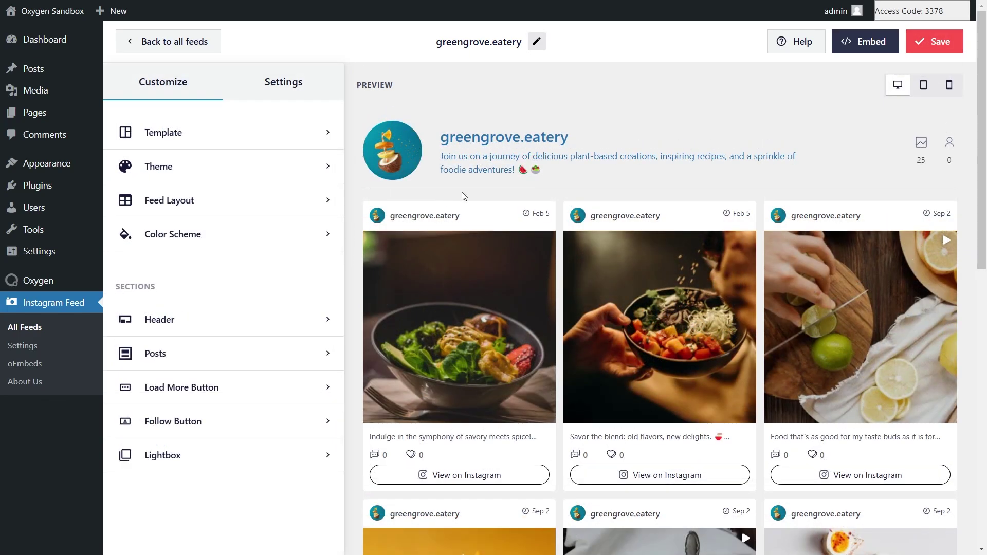
Open the feed's header options and try the Boxed and Centered header styles
left_click(161, 320)
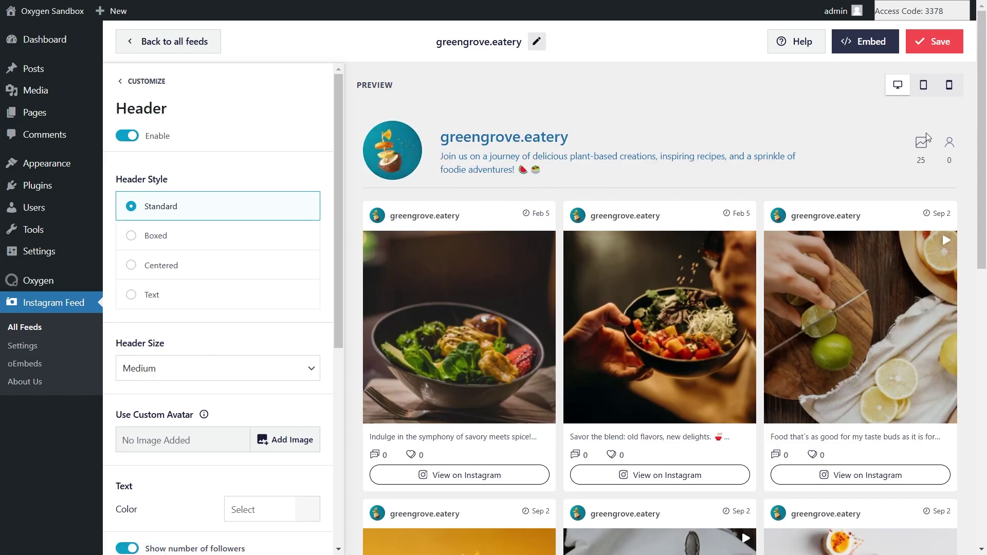
left_click(213, 234)
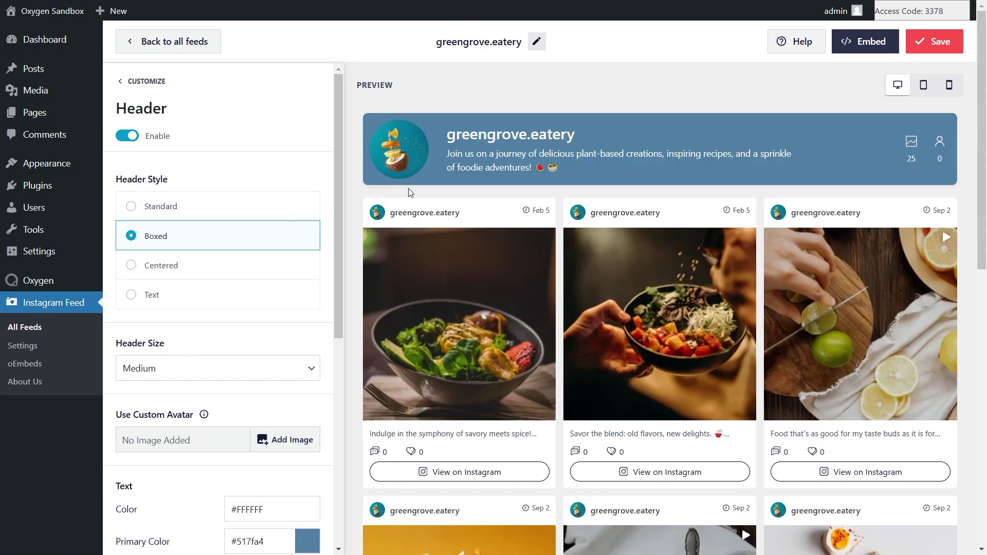
left_click(273, 265)
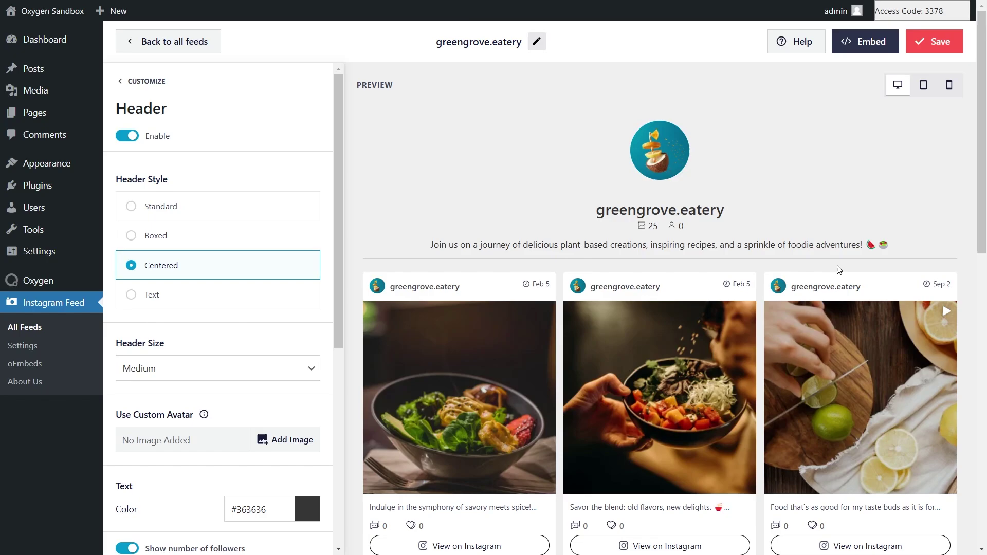
Switch the header to the Text style and change its wording to "Our Latest Posts"
left_click(266, 295)
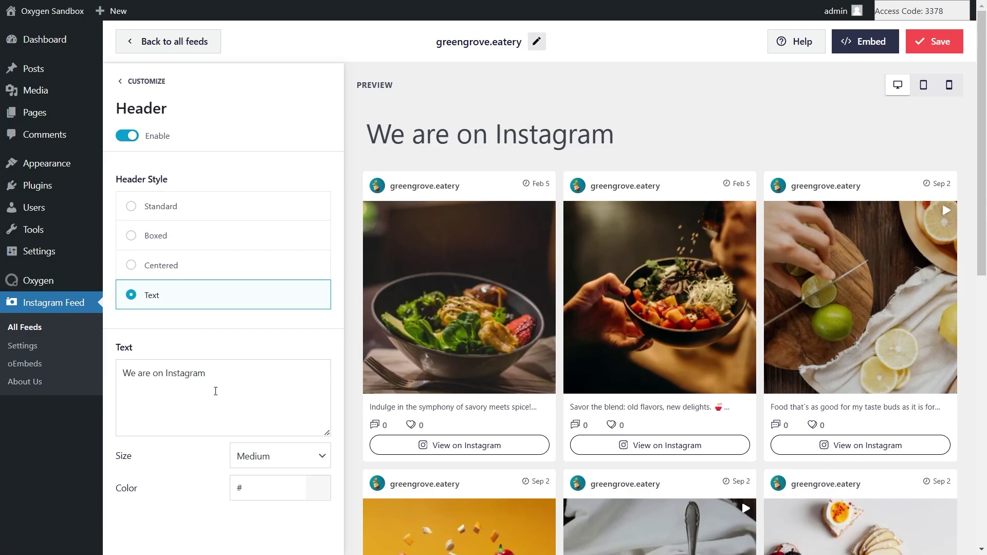
left_click_drag(211, 379, 115, 375)
type("Our Latest Posts")
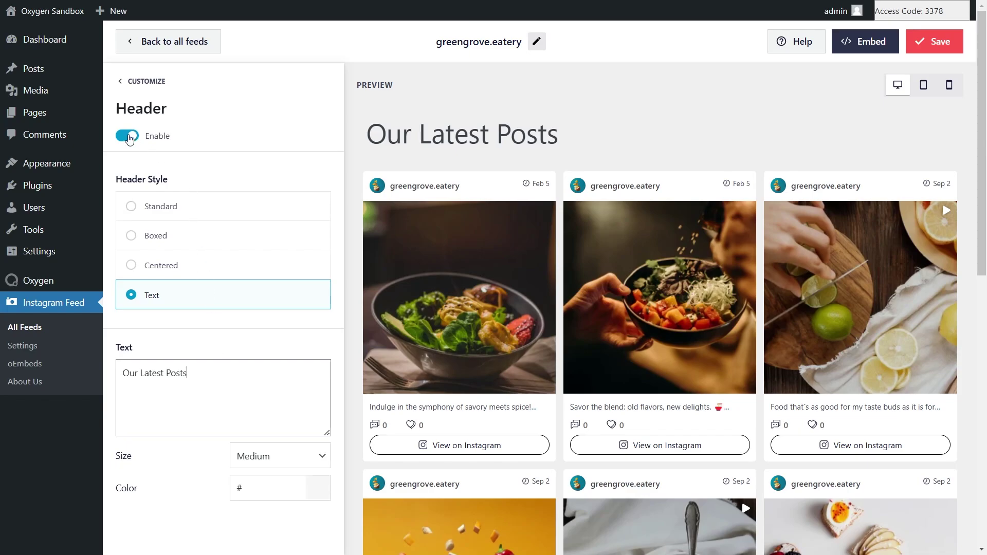
Disable and re-enable the header, set its style to Standard, and save the feed
left_click(126, 138)
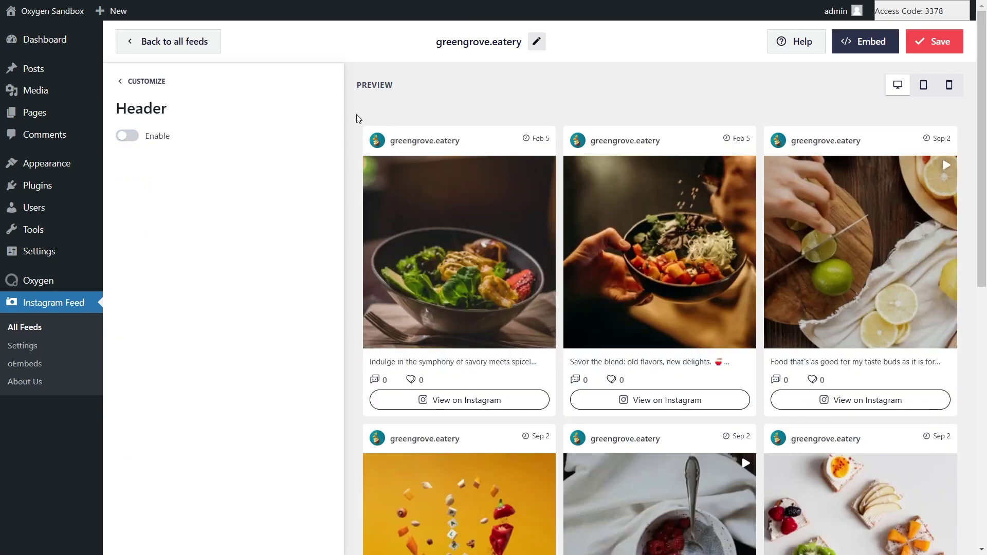
left_click(132, 136)
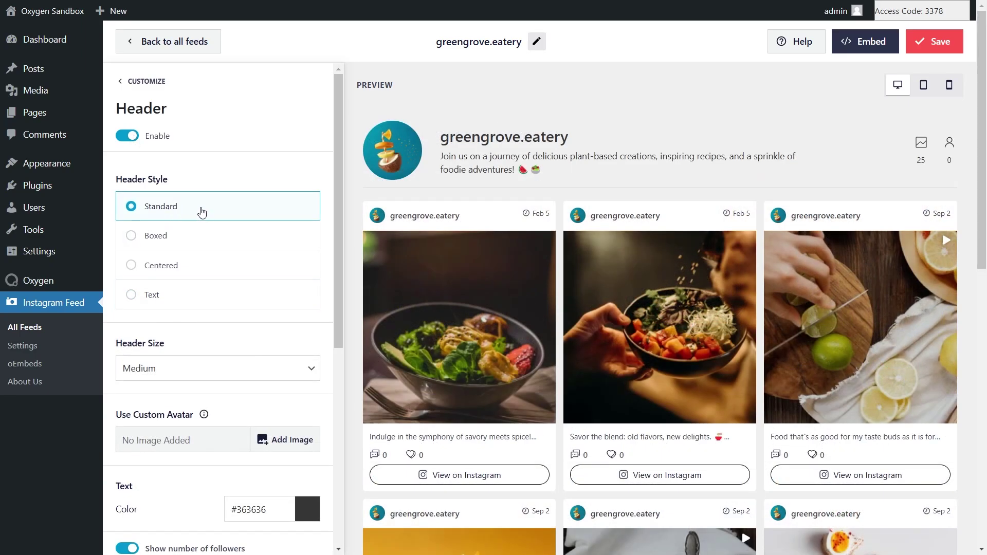
left_click(951, 41)
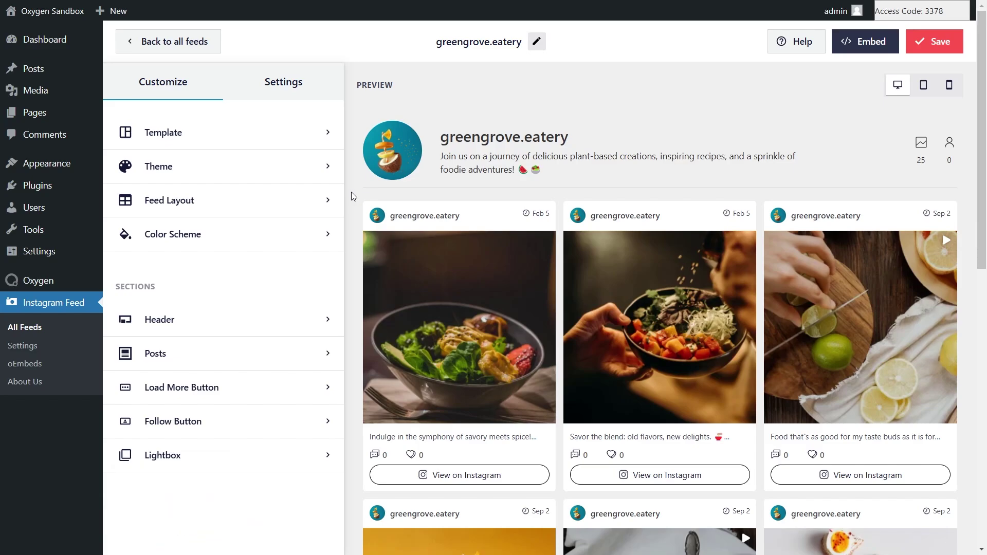
Open the feed's Filters and Moderation settings and enable moderation of individual posts
left_click(282, 83)
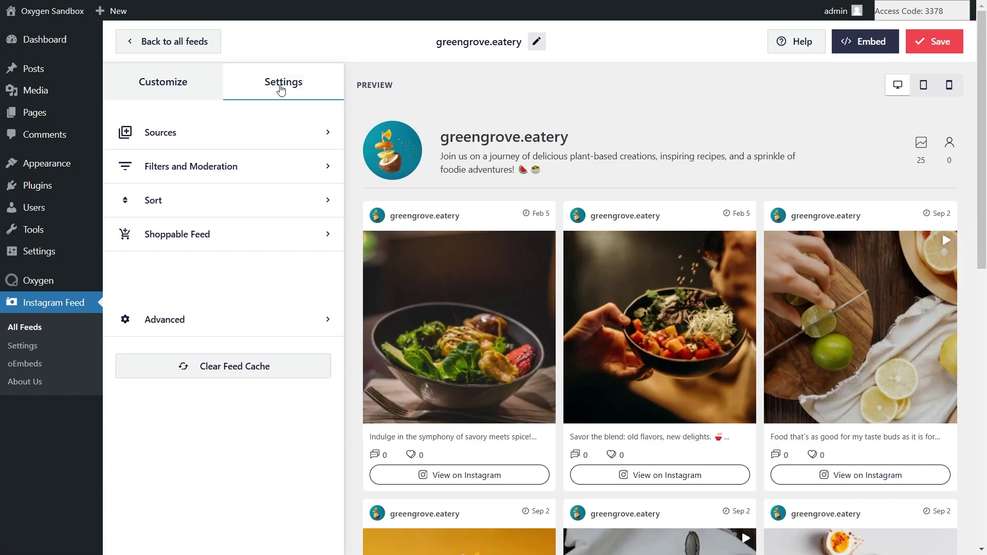
left_click(205, 168)
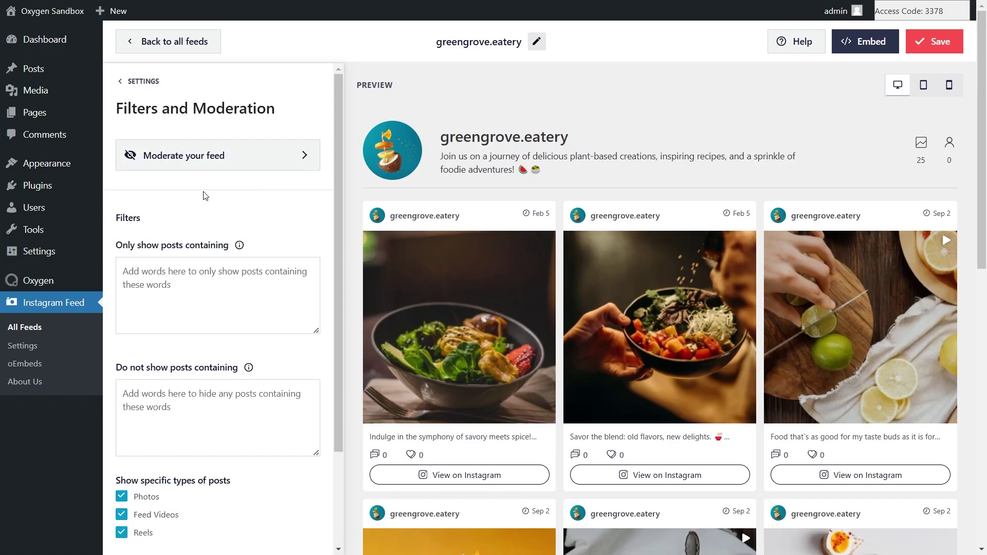
left_click(178, 159)
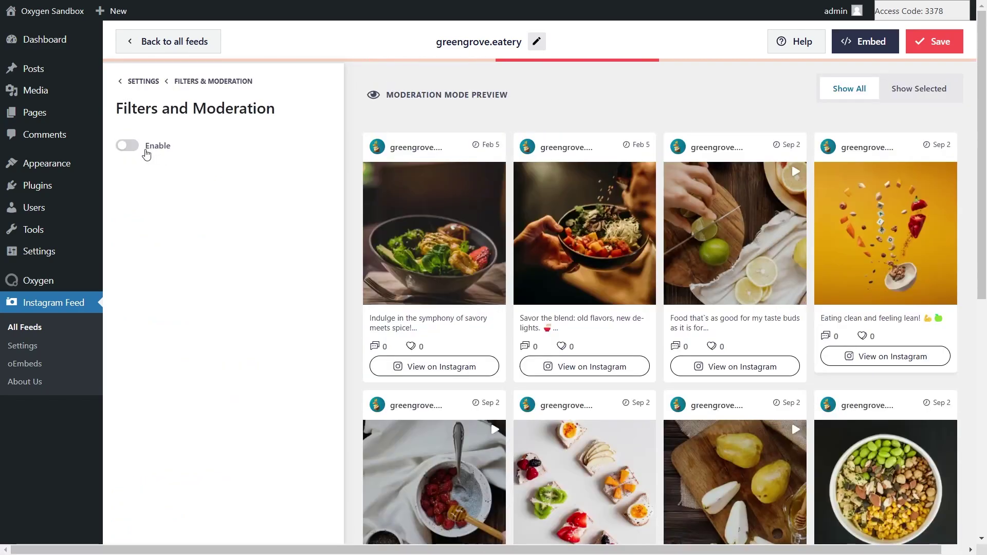
left_click(126, 147)
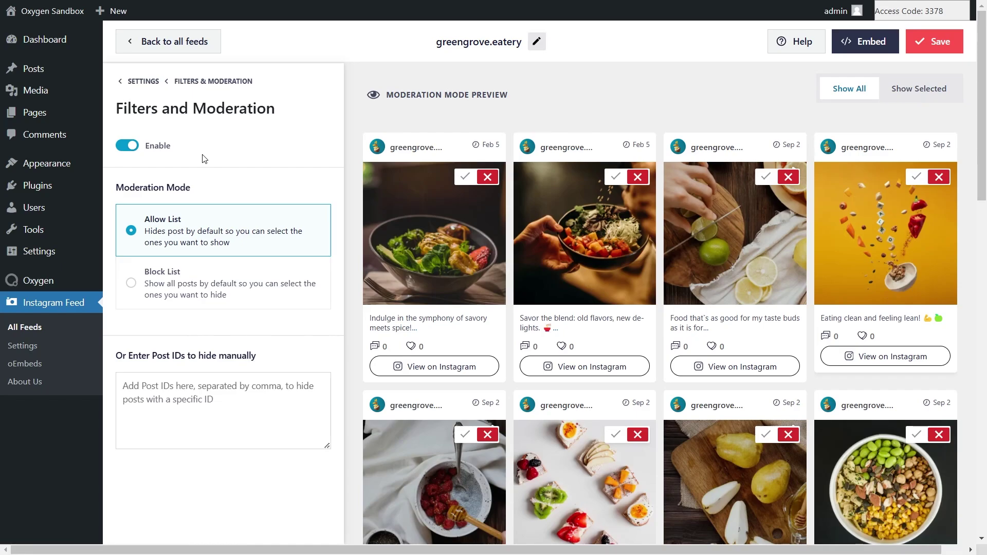
Set the moderation mode to Allow List and mark the first two posts, both dated Feb 5, as shown
left_click(215, 293)
left_click(282, 244)
left_click(465, 178)
left_click(616, 178)
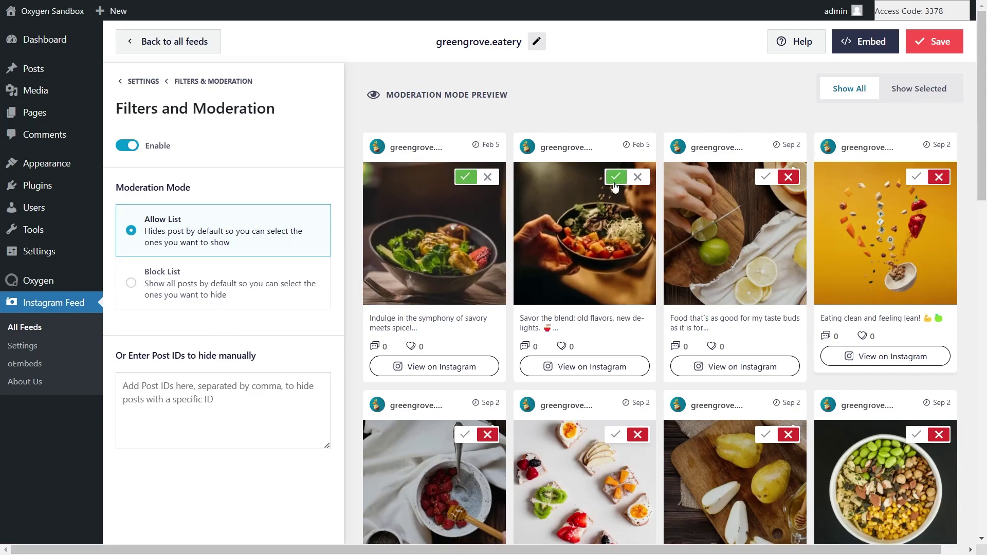
Hide the lime-slicing post using Block List moderation, turn moderation off, and return to the feed filters
left_click(243, 282)
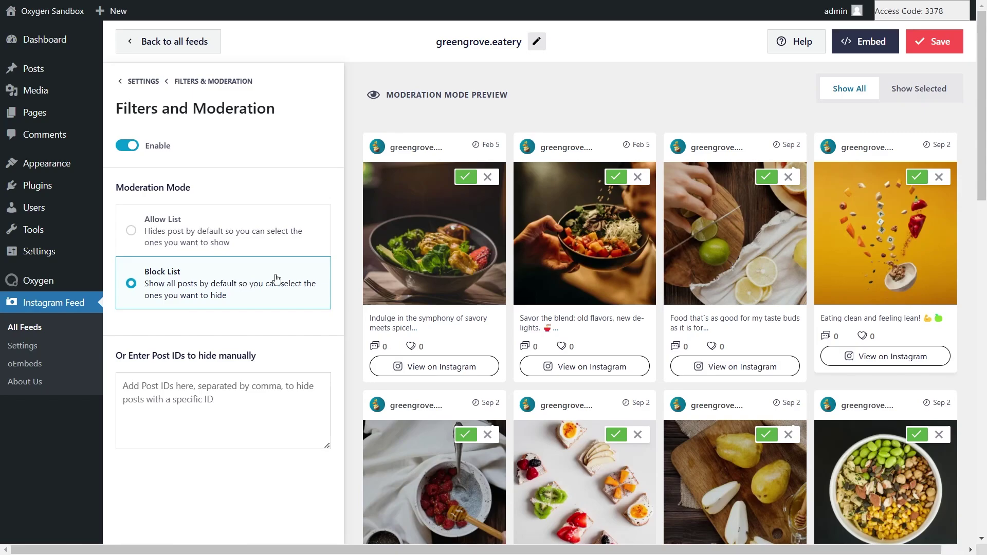
left_click(789, 178)
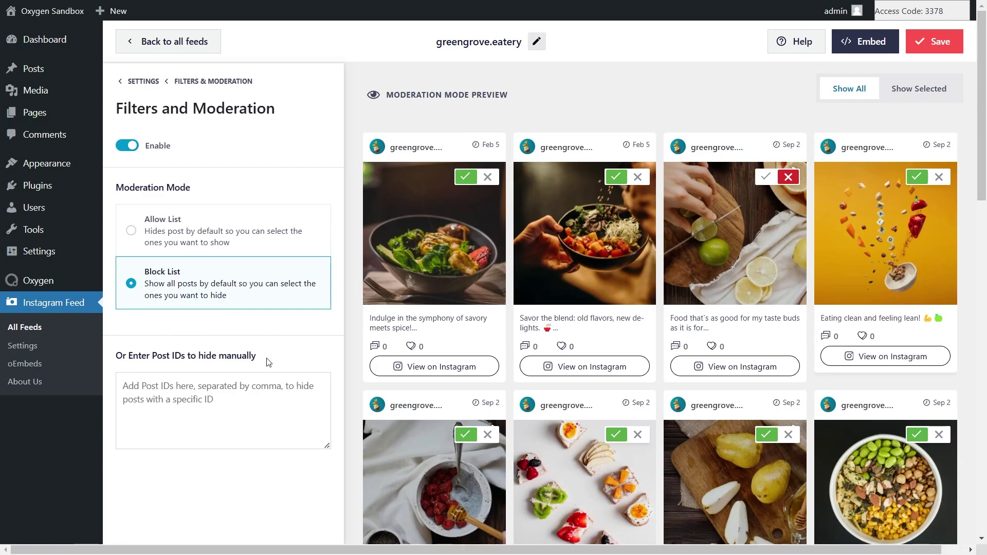
left_click(127, 146)
left_click(196, 84)
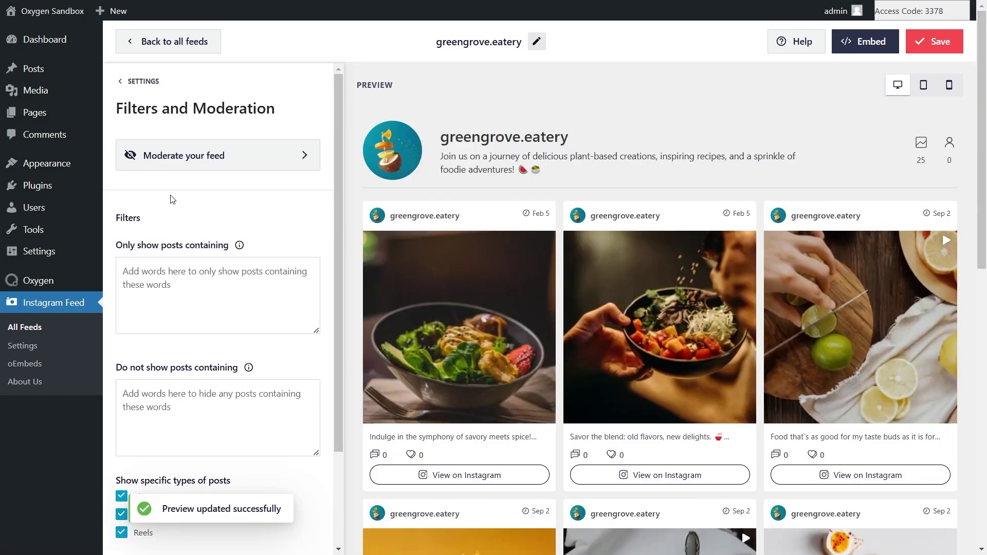
Limit the feed to Reels by excluding photos and feed videos, and review the filtered preview
scroll(216, 226, "down", 1)
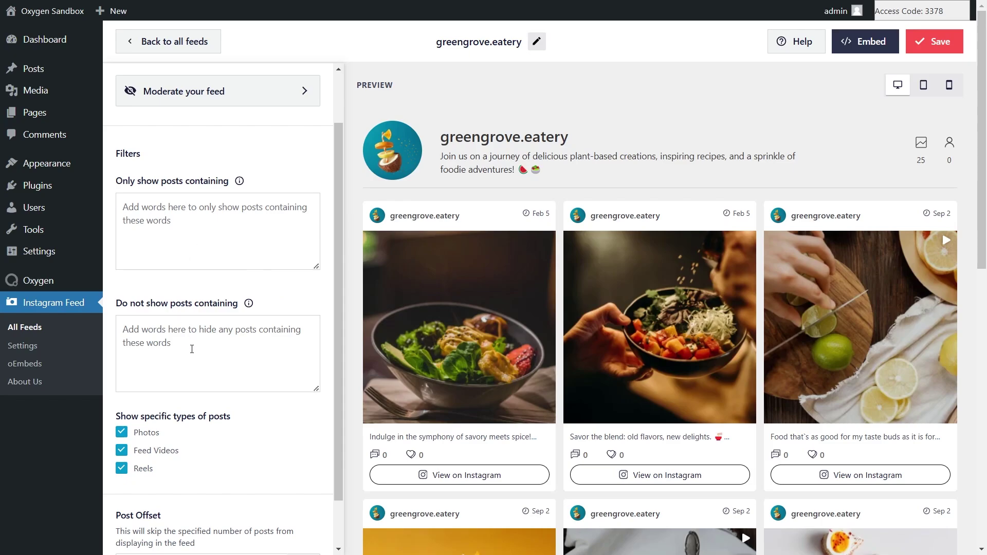
scroll(191, 349, "down", 1)
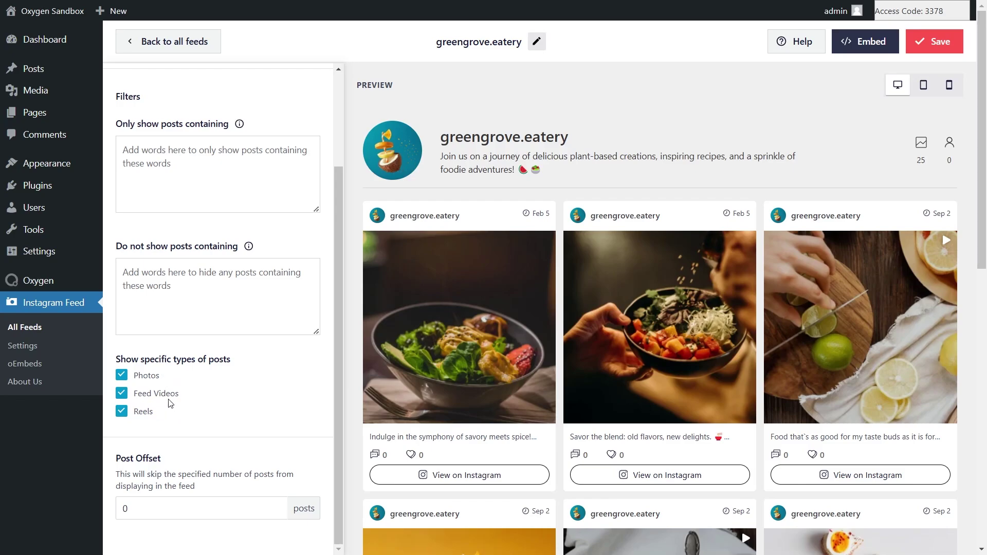
left_click(121, 375)
left_click(121, 394)
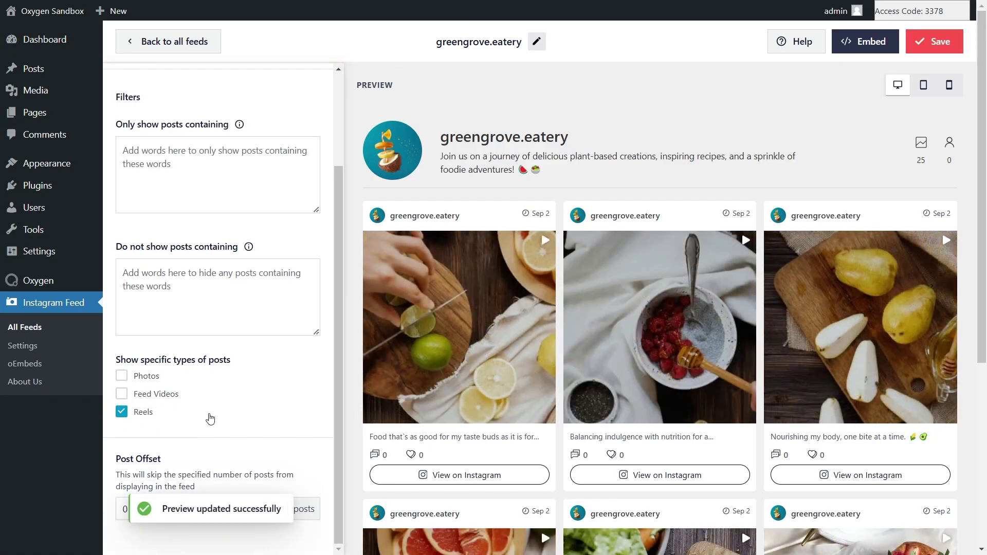
scroll(353, 317, "down", 5)
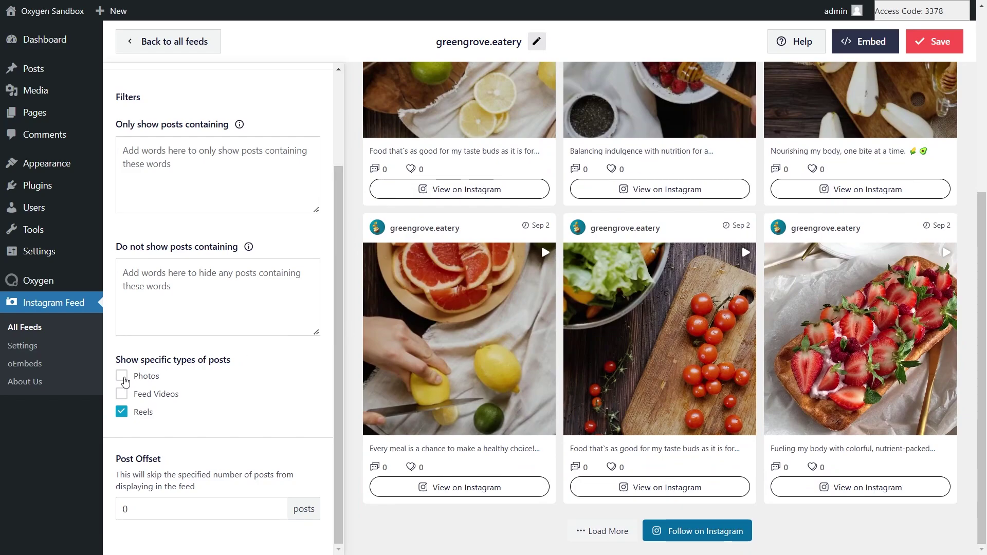
Include photos and feed videos among the shown post types again and save the feed
left_click(122, 376)
left_click(123, 397)
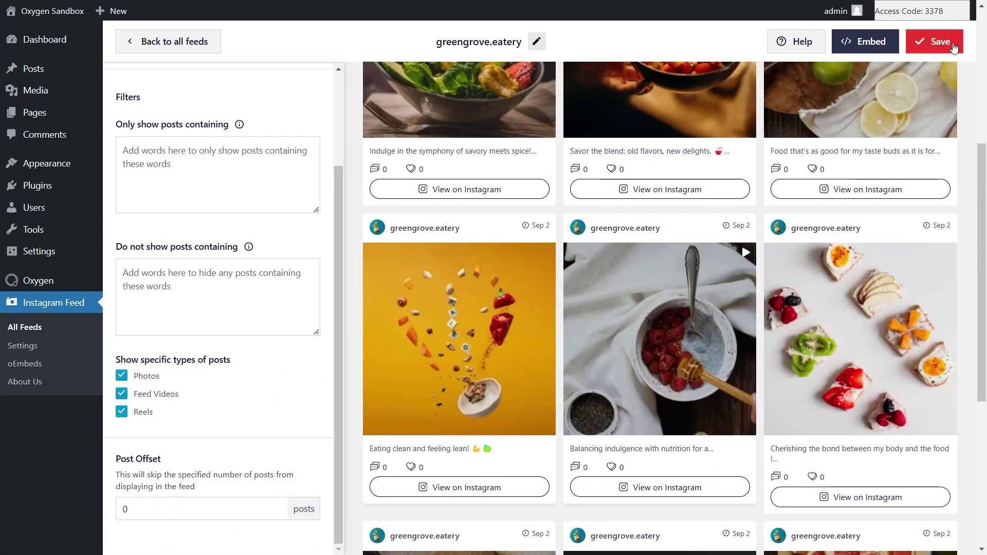
left_click(952, 46)
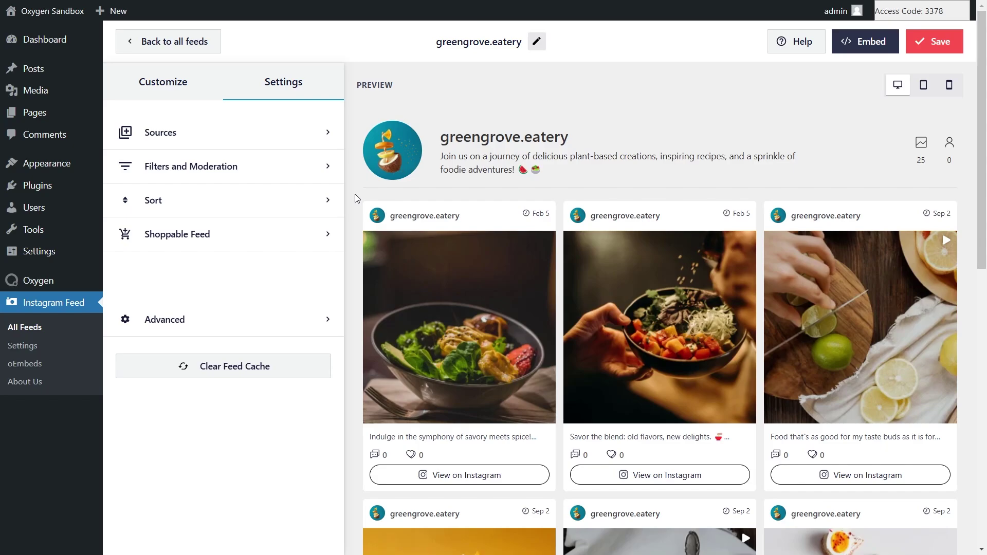
Copy the feed's embed shortcode and choose the Home page as the page to add the feed to
left_click(860, 41)
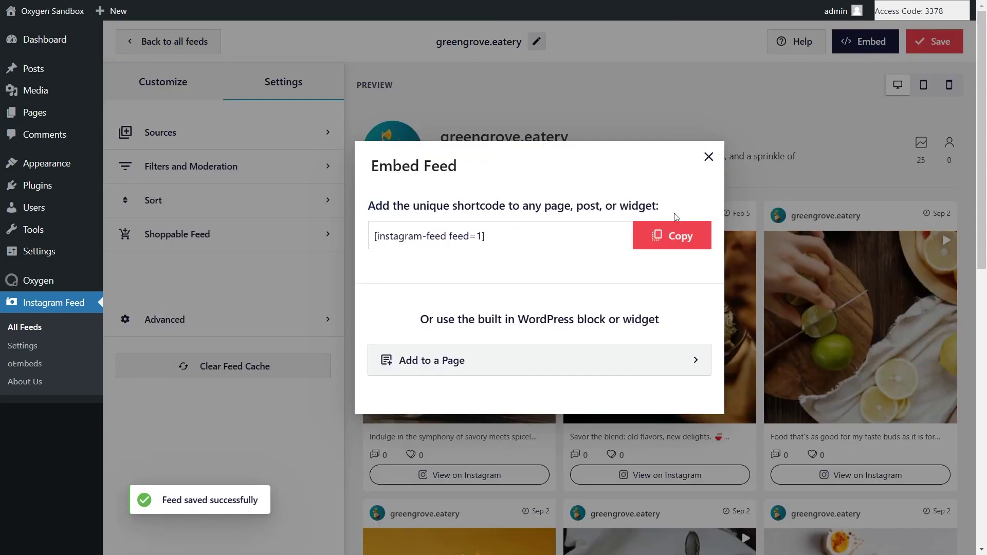
left_click(658, 236)
left_click(457, 351)
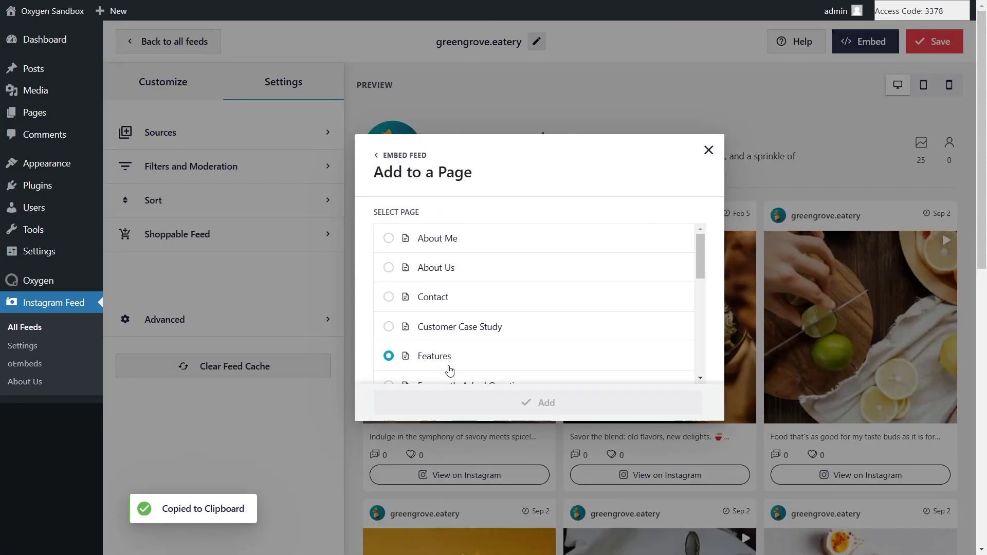
scroll(447, 334, "down", 4)
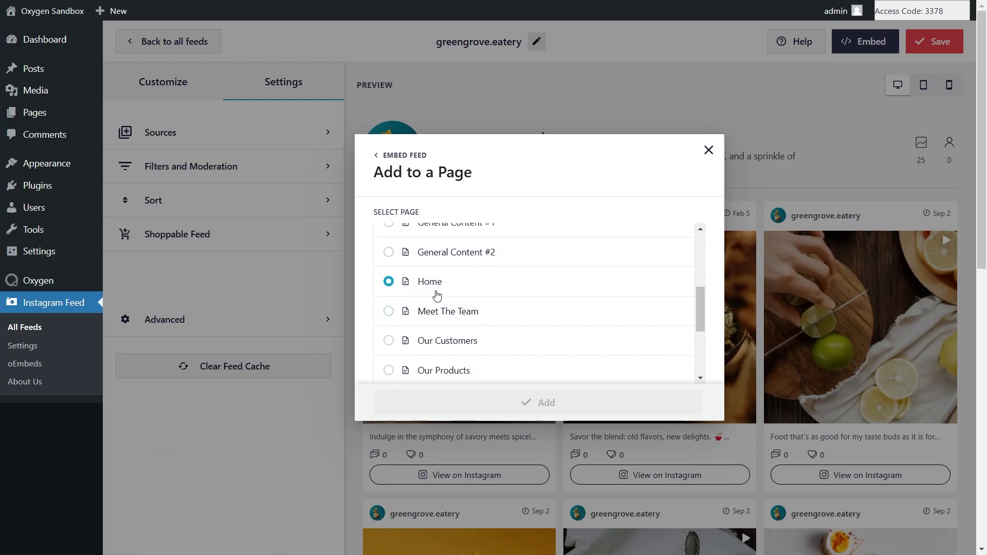
left_click(450, 288)
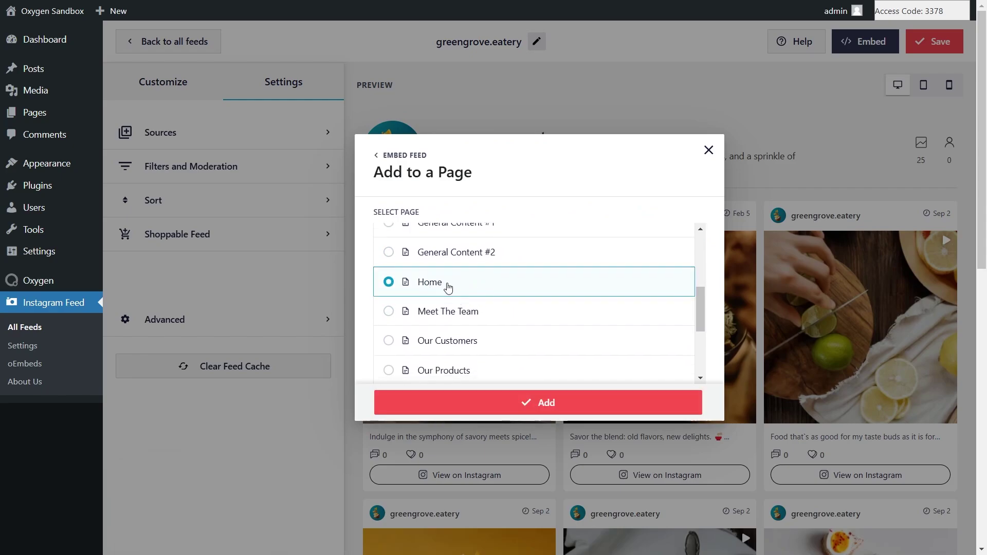
left_click(514, 403)
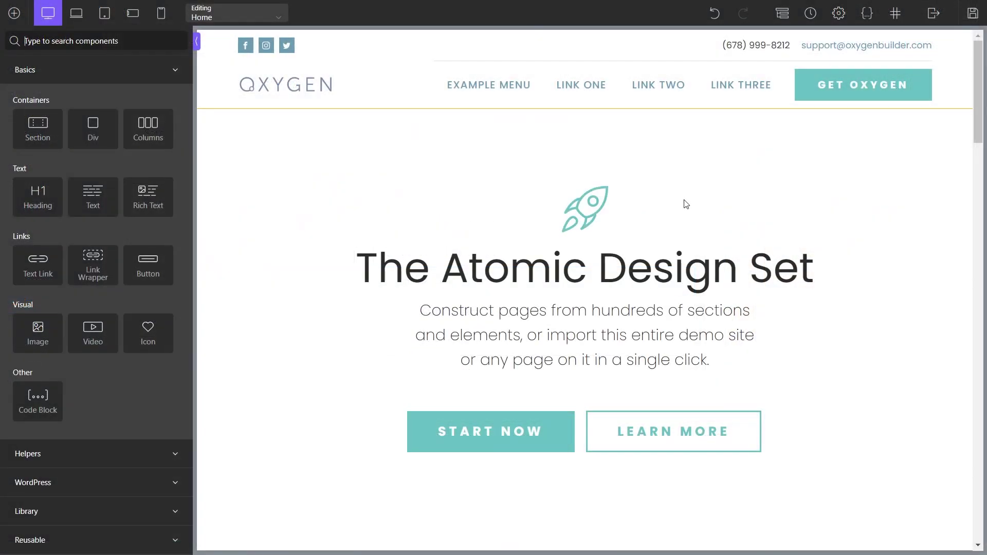
Add a Shortcode element to the empty section above Info Boxes on the Home page
scroll(681, 208, "down", 10)
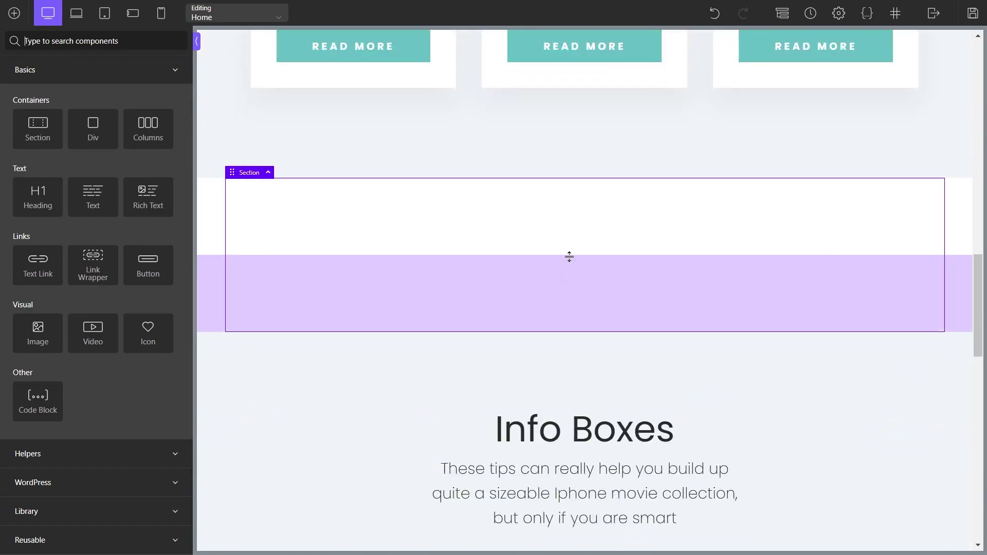
left_click(108, 41)
type("shortco")
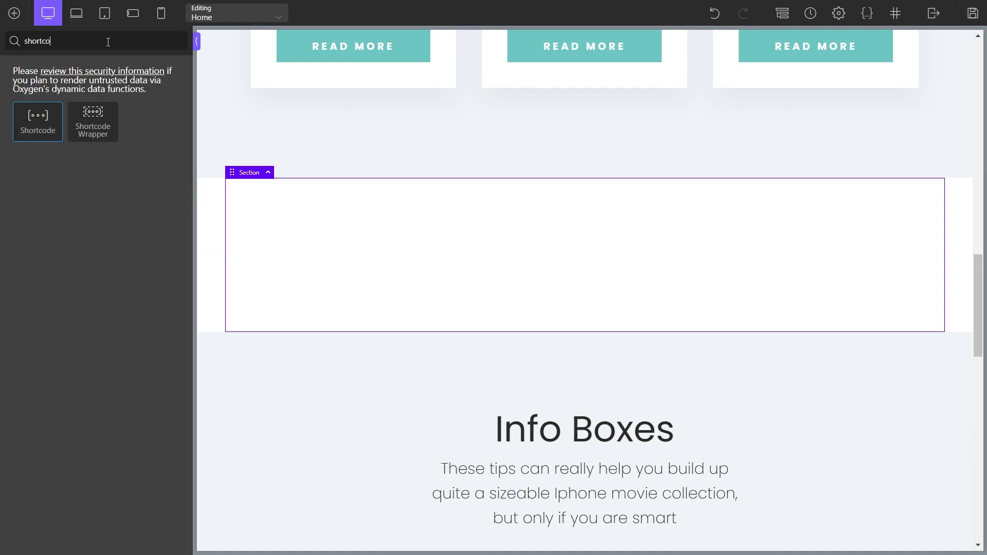
type("de")
left_click(38, 130)
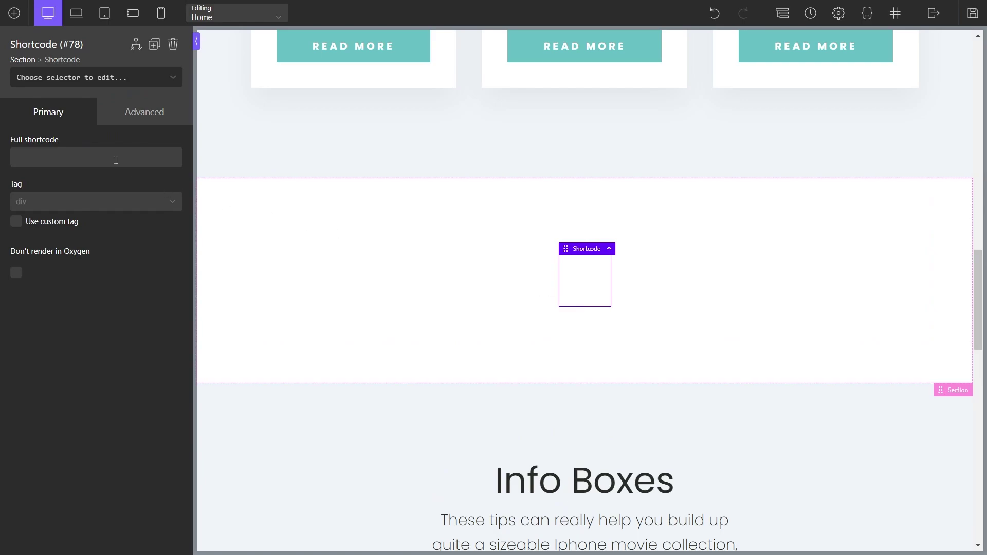
Paste the copied Instagram feed shortcode as the element's full shortcode and save the page
key("ctrl+v")
left_click(241, 209)
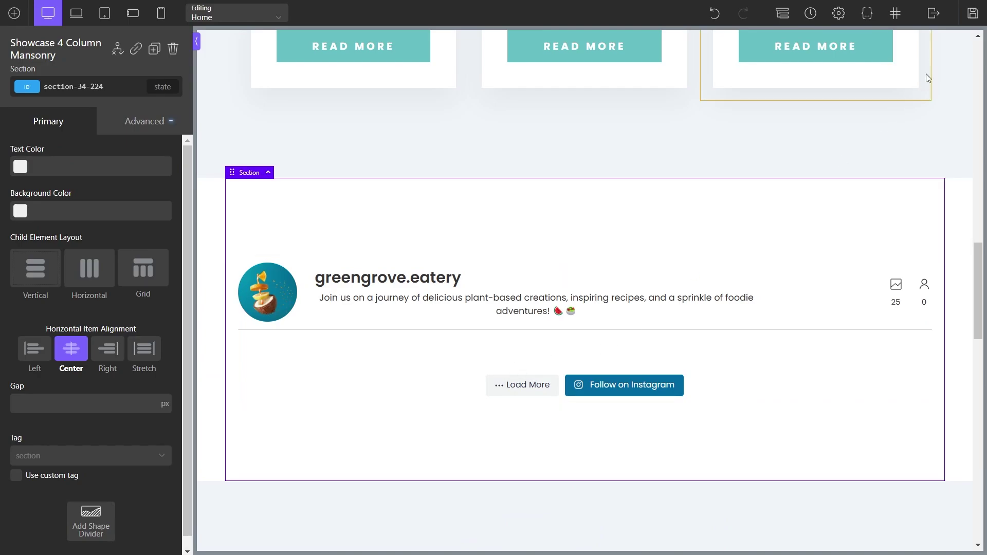
left_click(972, 16)
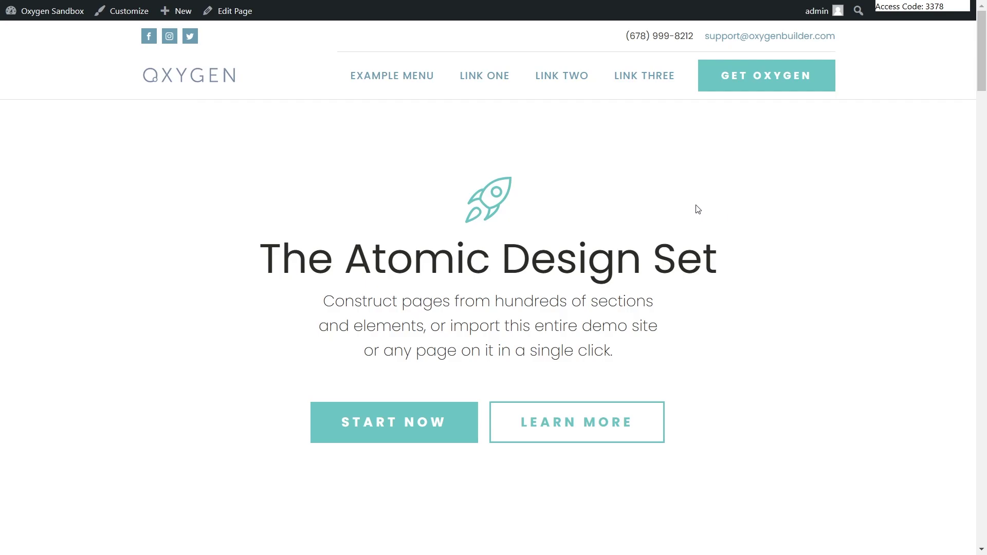
Find the embedded Instagram feed on the live Home page and try the first post's View on Instagram link
scroll(698, 209, "down", 20)
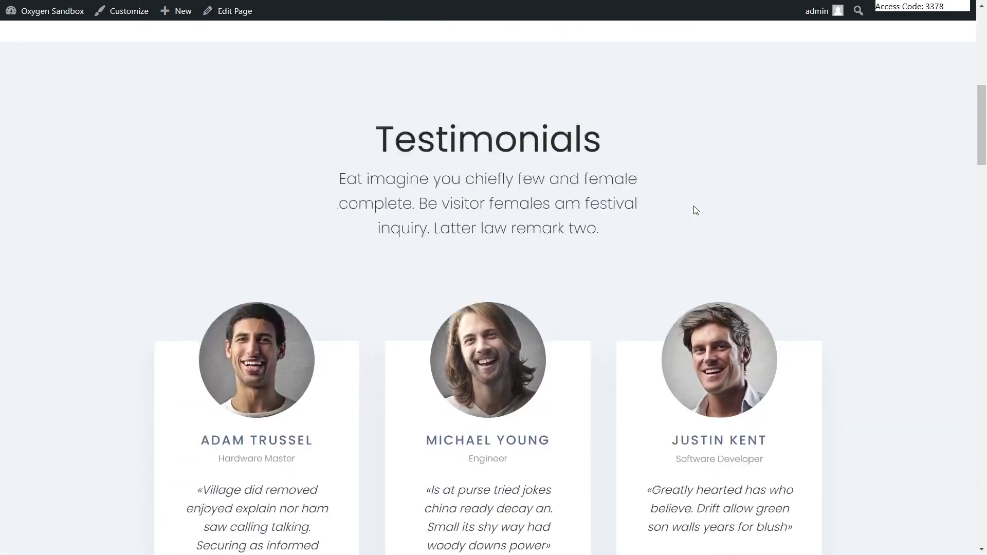
scroll(703, 194, "down", 2)
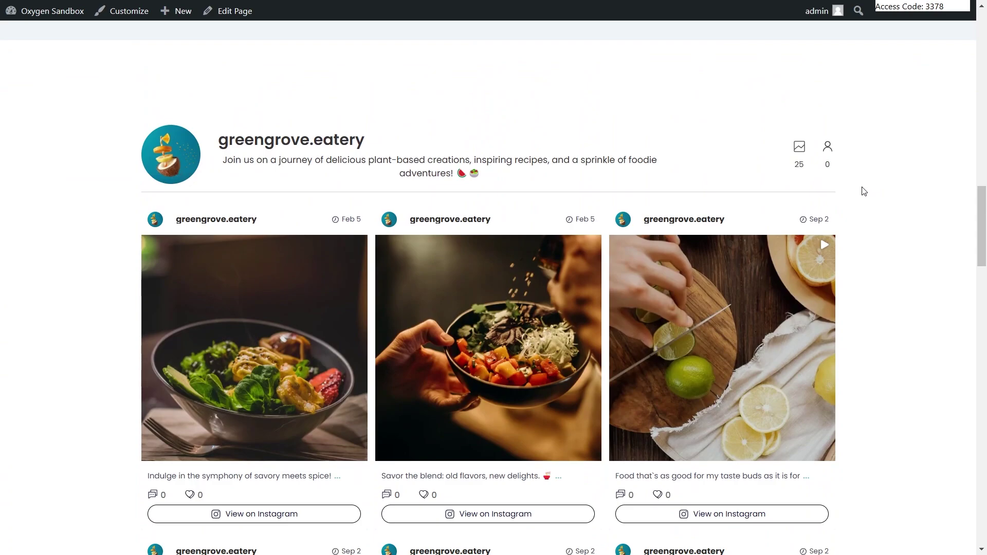
scroll(869, 232, "down", 1)
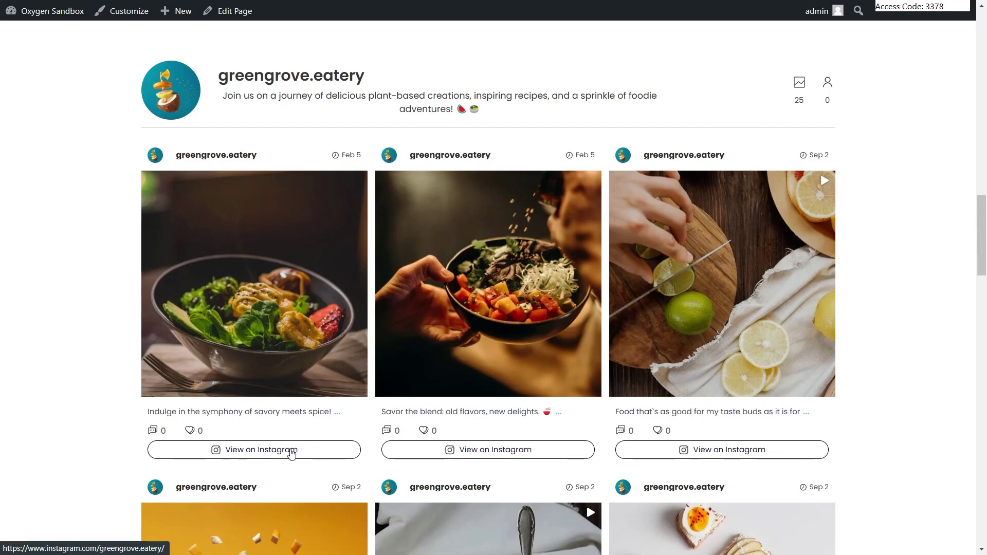
left_click(291, 452)
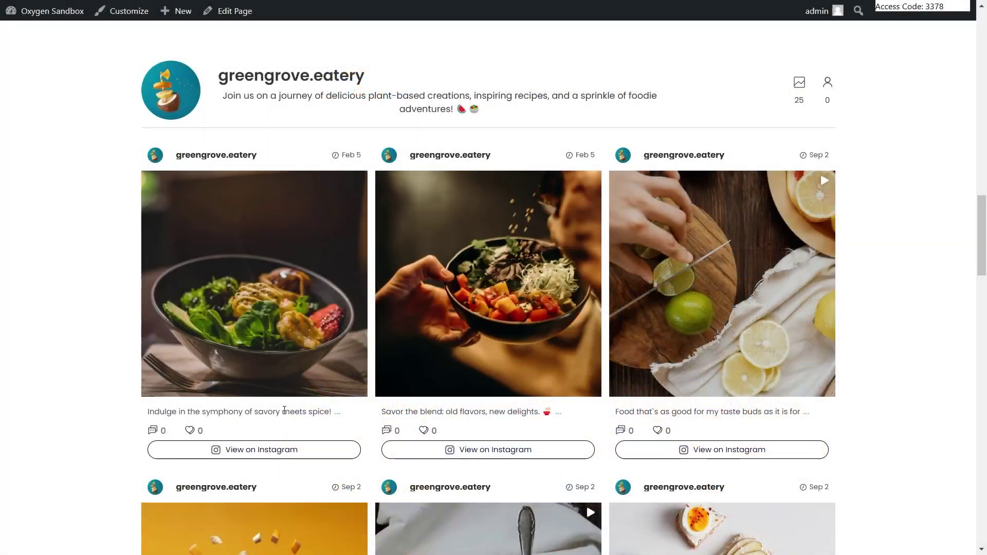
Go through the feed's posts on the live page and load more of them at its end
scroll(283, 401, "down", 6)
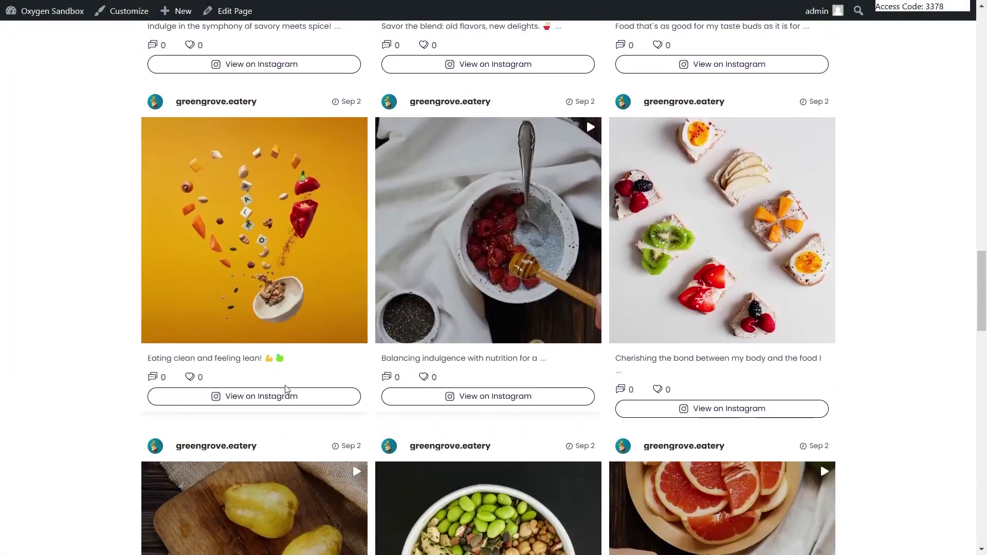
scroll(285, 389, "down", 6)
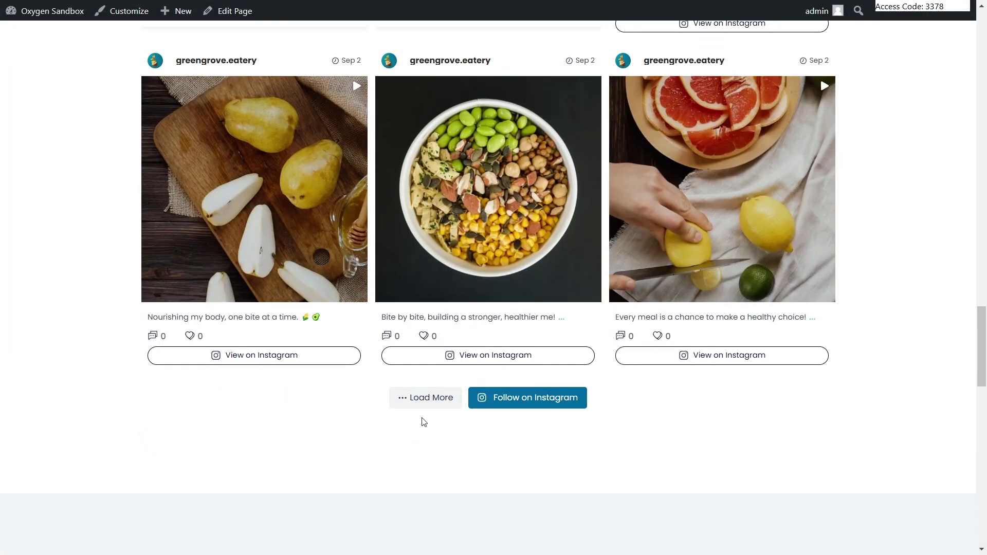
left_click(425, 405)
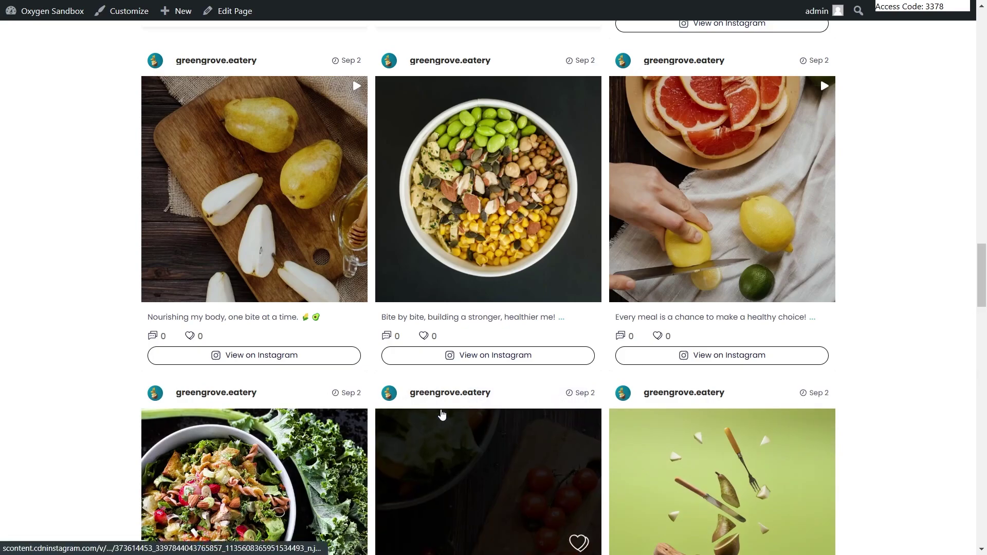
View the tomato-cutting post enlarged in the feed's lightbox and close it
scroll(819, 421, "down", 3)
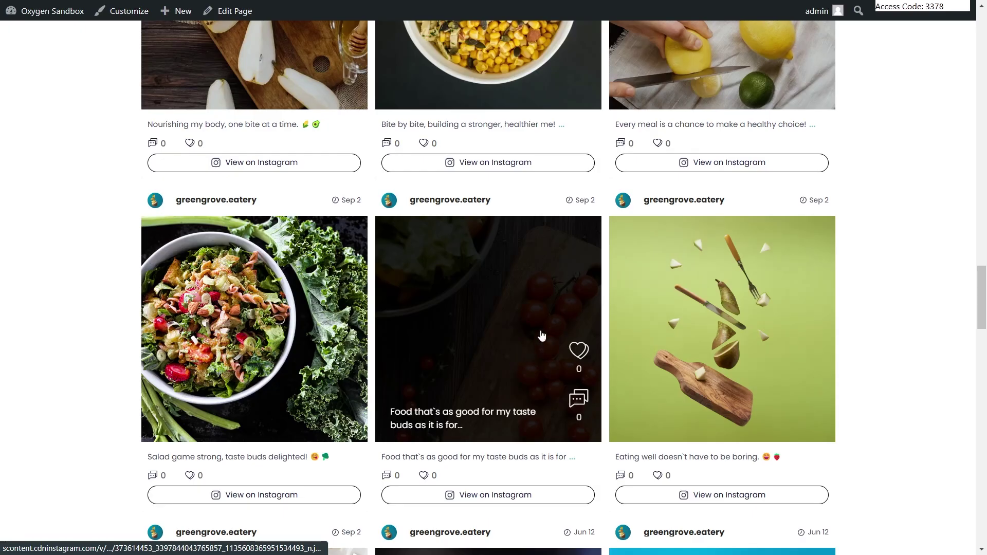
left_click(504, 345)
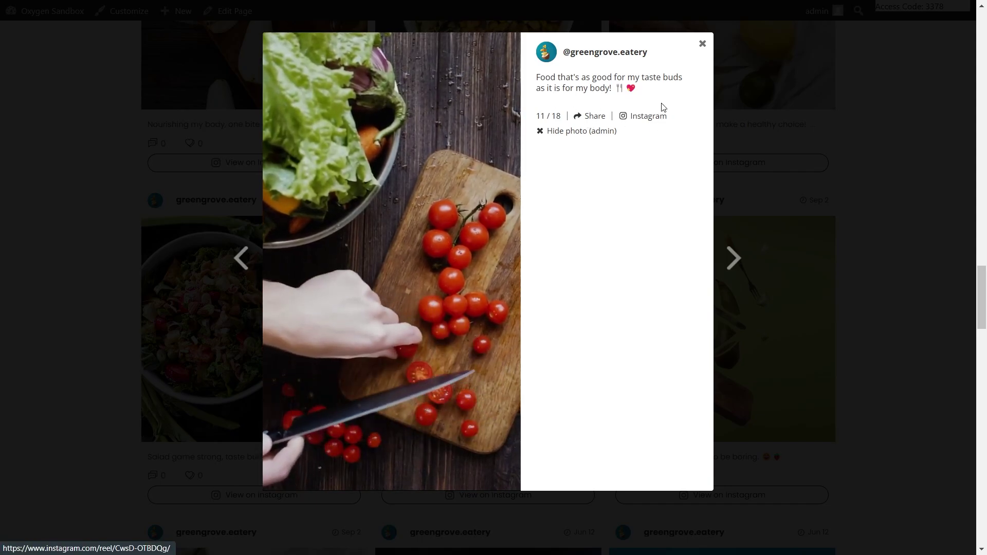
left_click(872, 278)
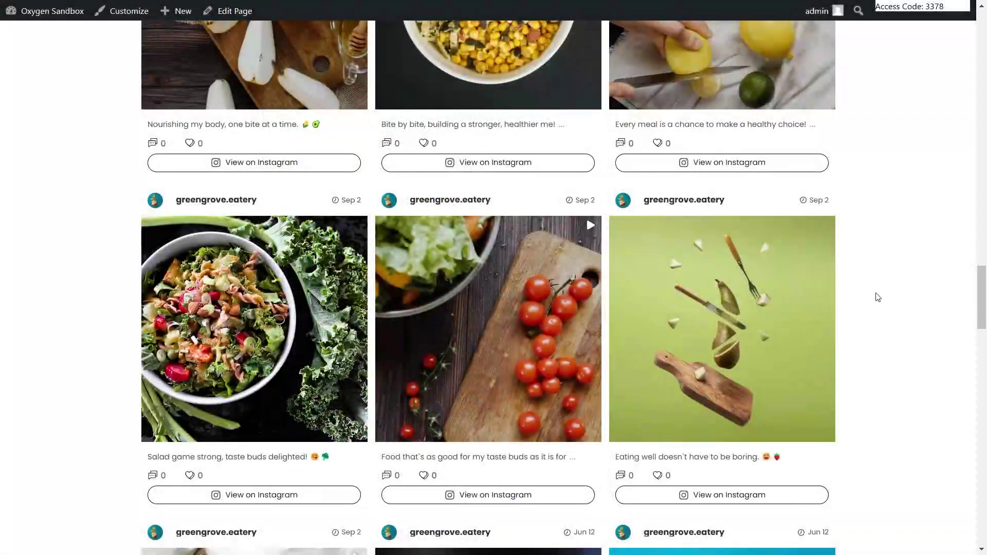